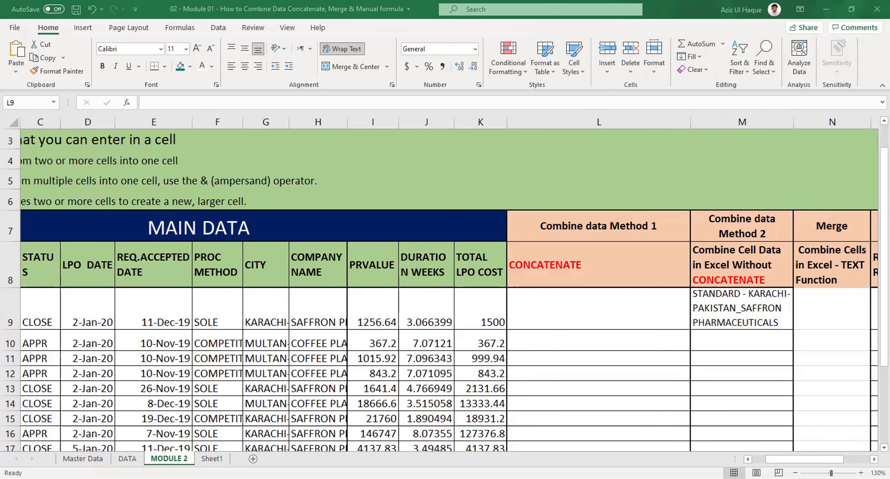
click(273, 342)
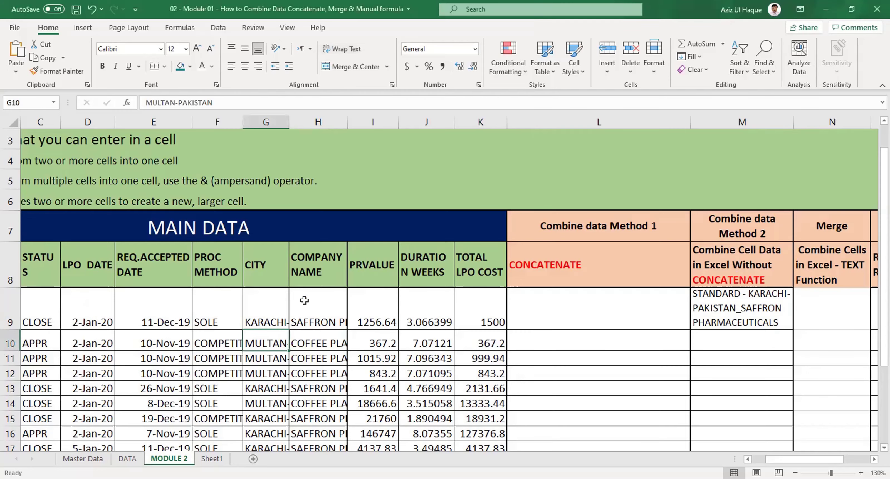
scroll(210, 335, down, 1)
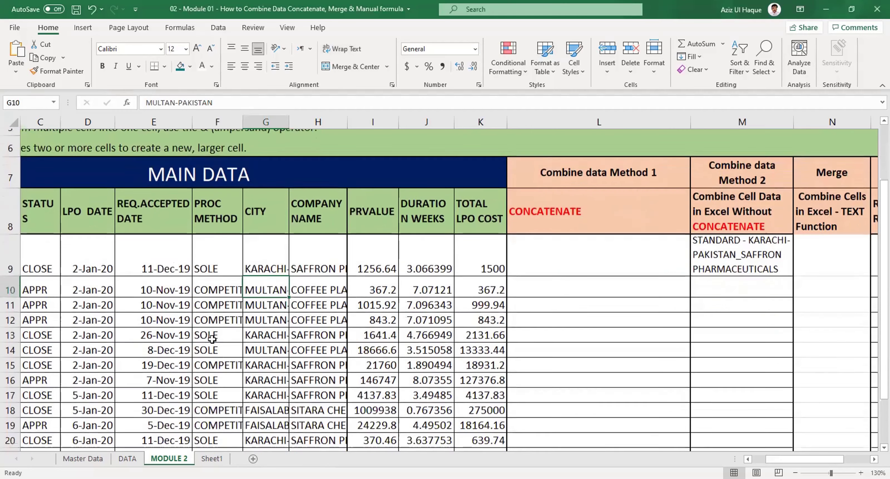
click(602, 253)
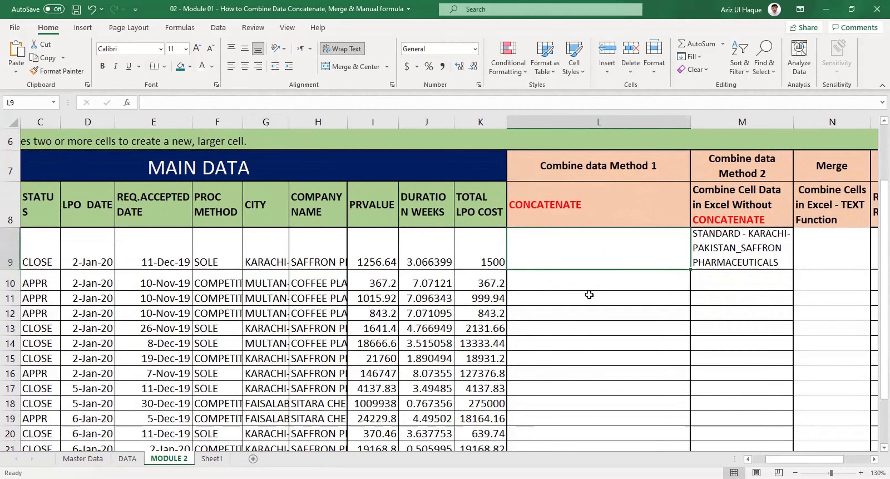
click(581, 202)
click(569, 255)
click(565, 206)
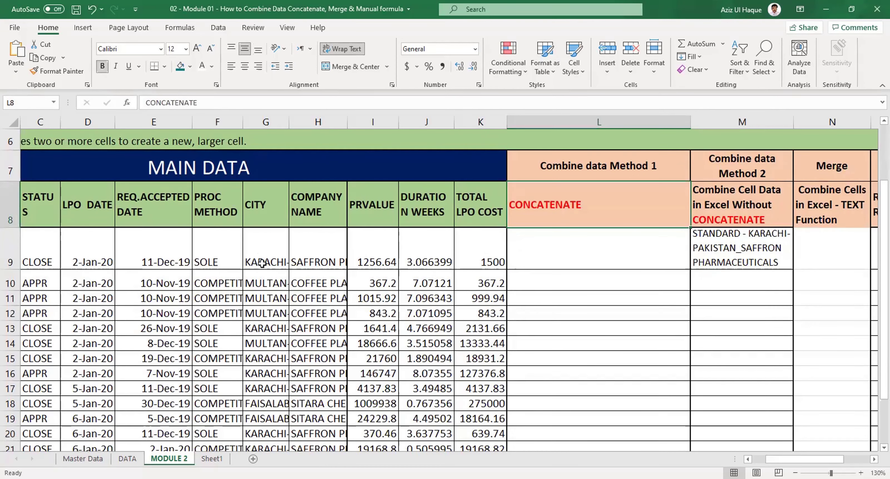
drag(260, 262, 321, 262)
Enter =CONCATENATE(G9,"",H9) in cell L9 to join the first record's city and company name
click(559, 264)
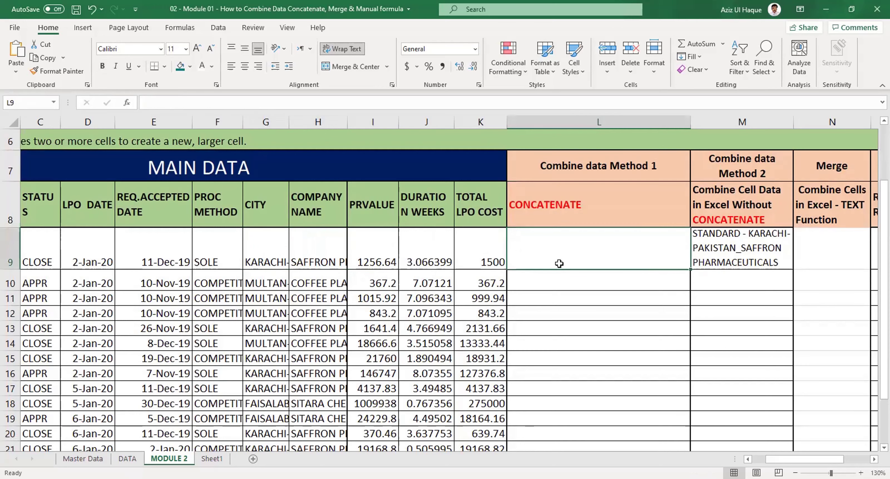
text(=)
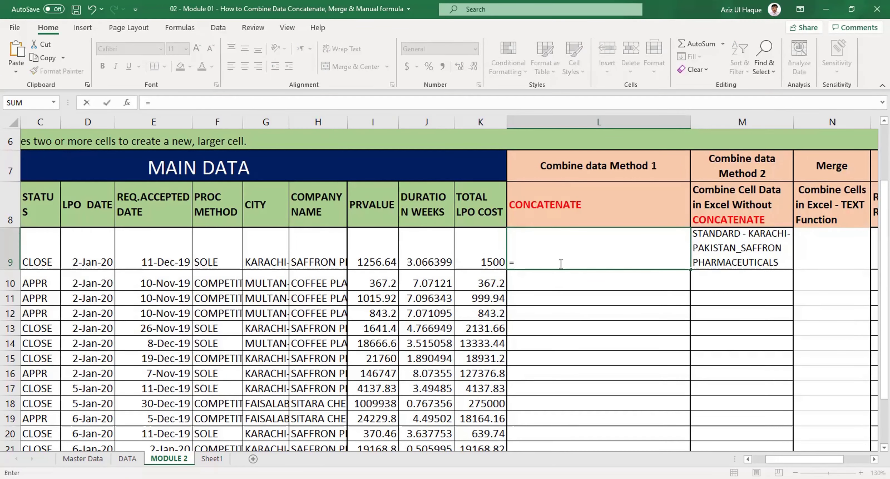
text(conca)
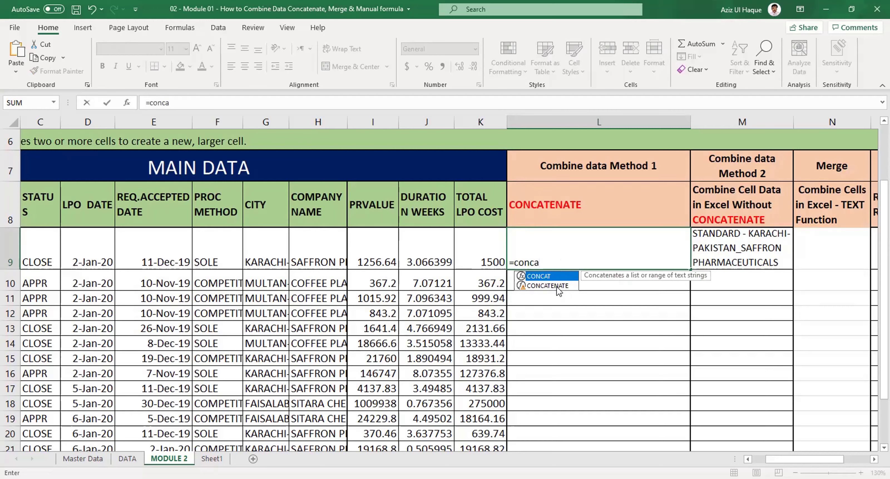
click(550, 285)
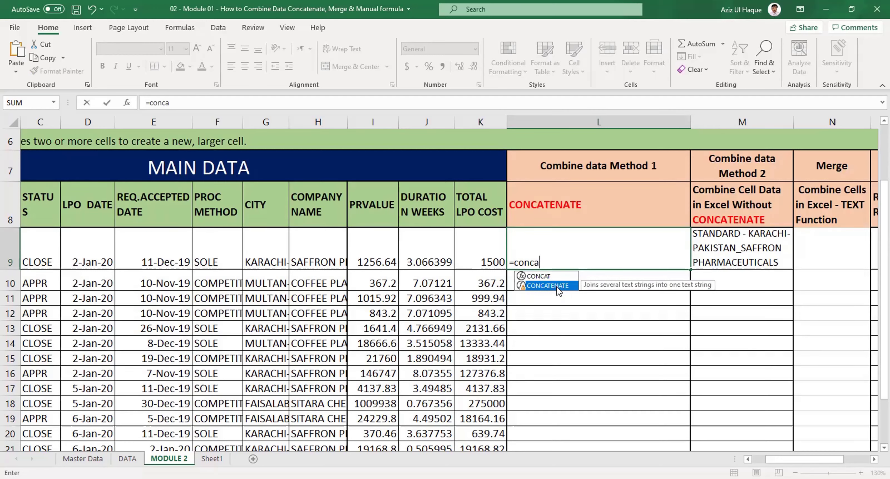
double_click(557, 286)
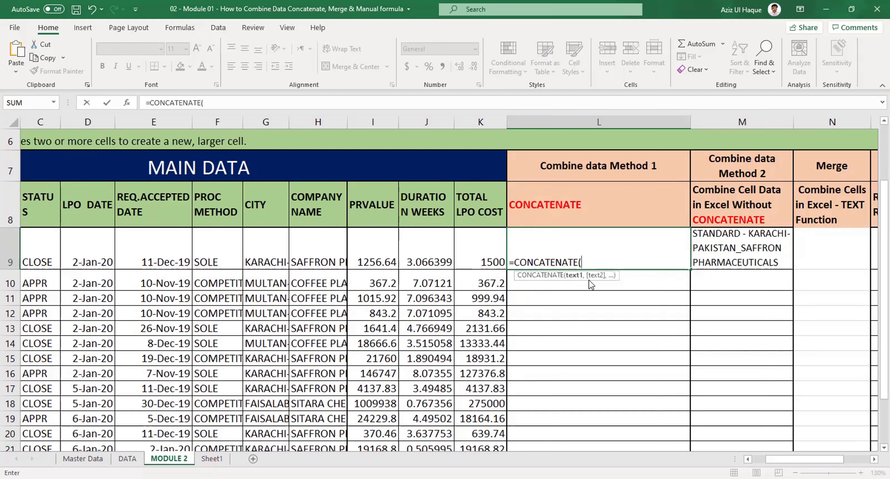
click(264, 257)
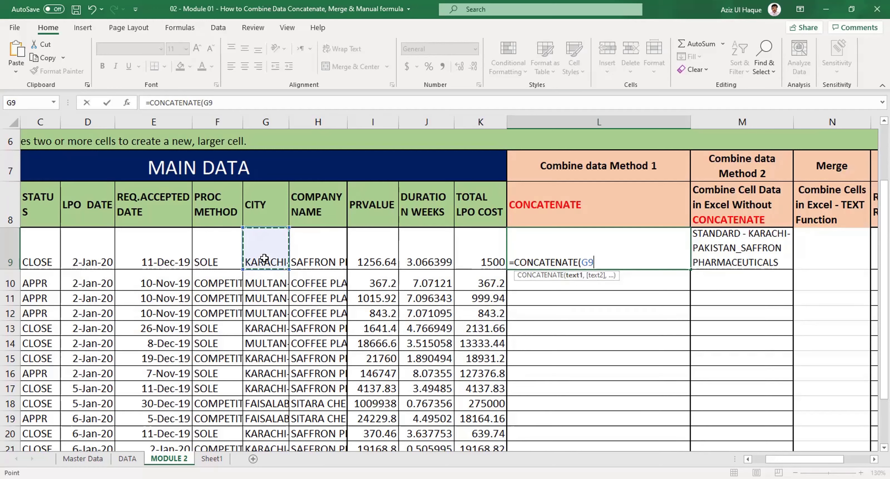
text(,)
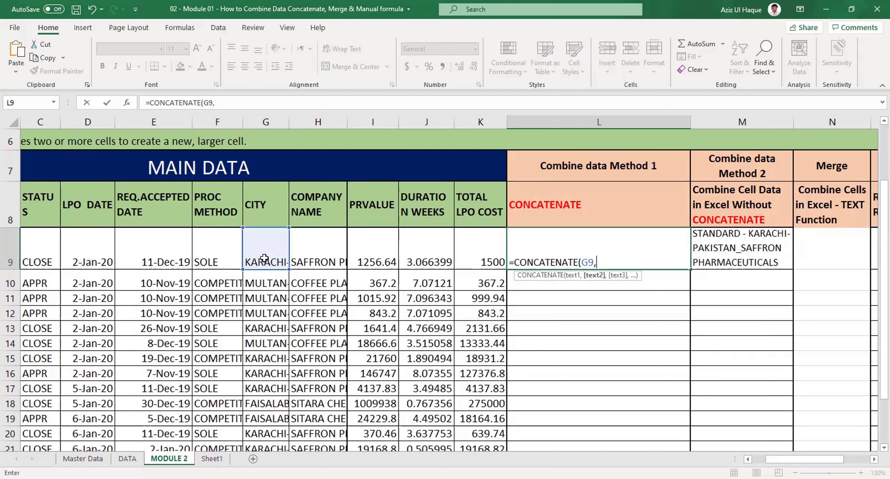
text("",)
click(315, 258)
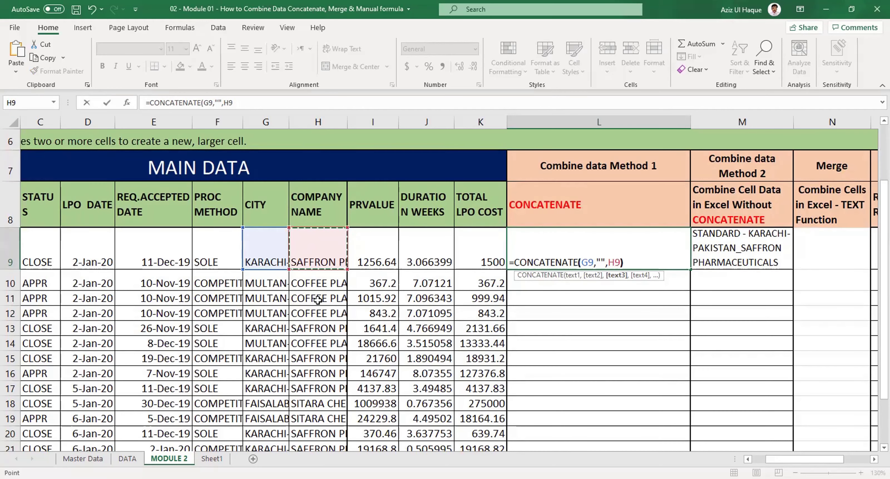
key(Return)
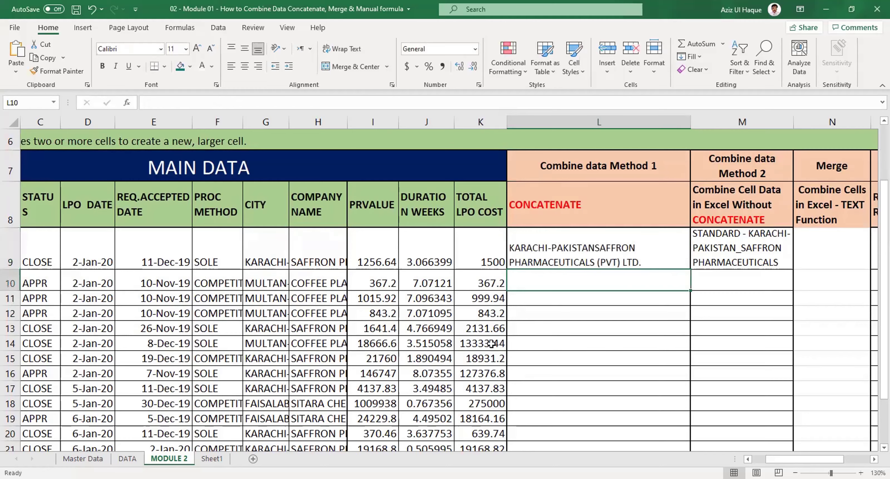
Change the separator in L9's CONCATENATE formula to a hyphen with a space on each side, " - "
click(590, 262)
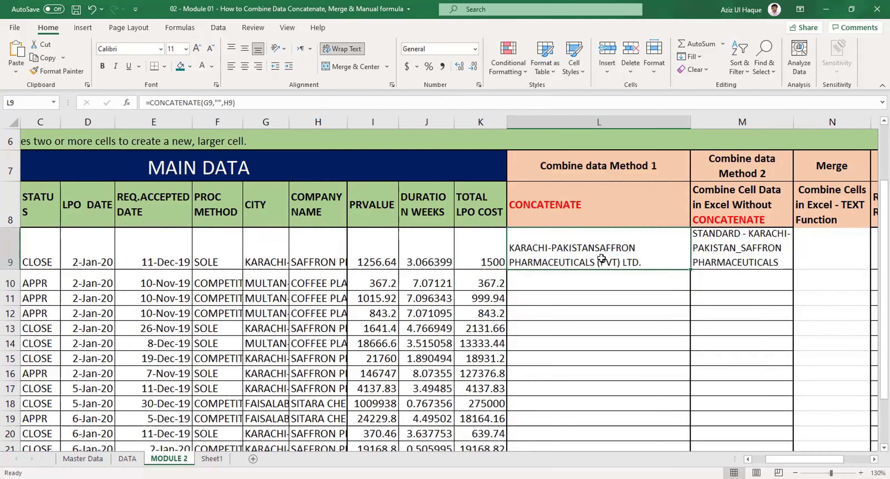
ctrl+scroll(590, 256, up, 2)
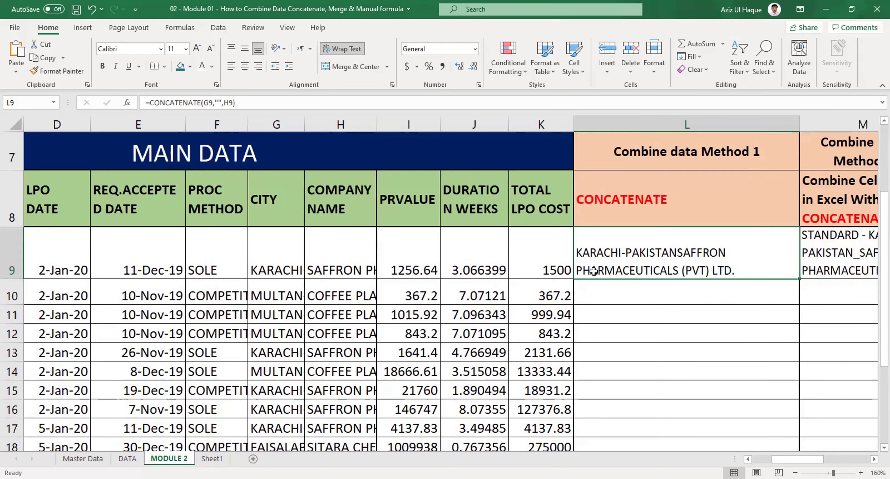
click(220, 103)
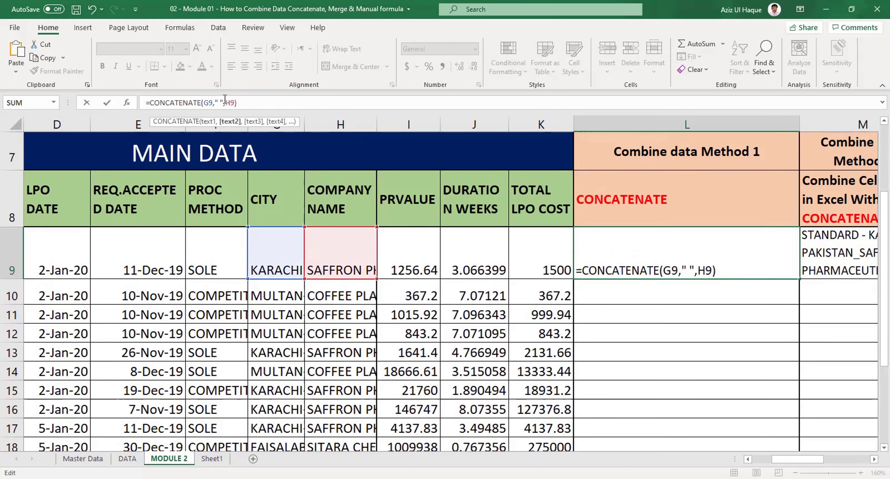
text(-)
key(Return)
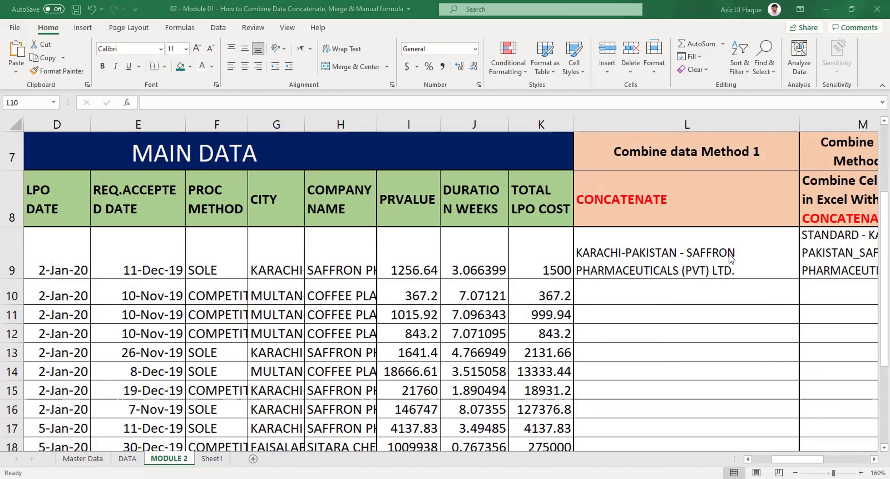
Enter =G10&" - "&H10 in cell M10 to join city and company name with the ampersand operator
click(822, 261)
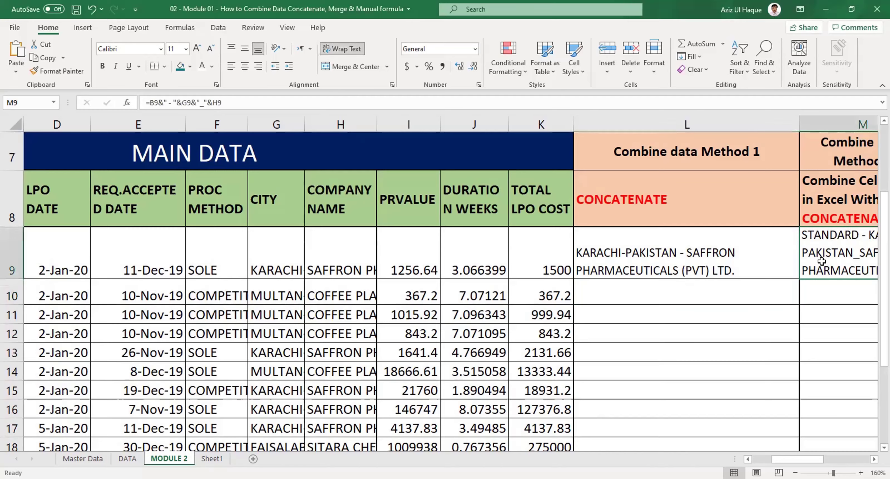
scroll(822, 261, right, 2)
key(Return)
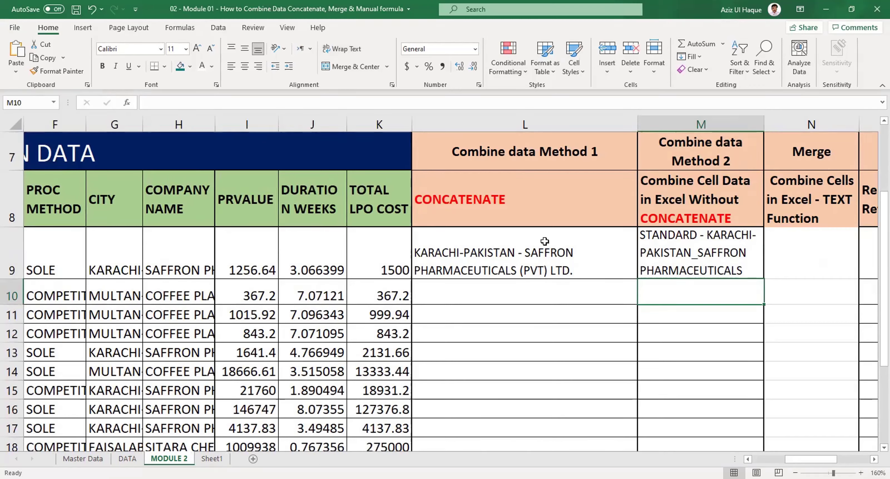
click(546, 254)
click(695, 292)
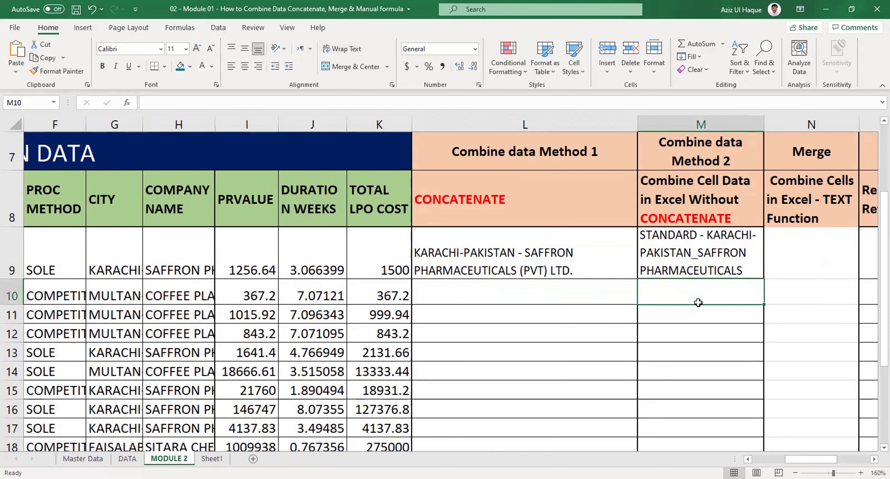
text(=)
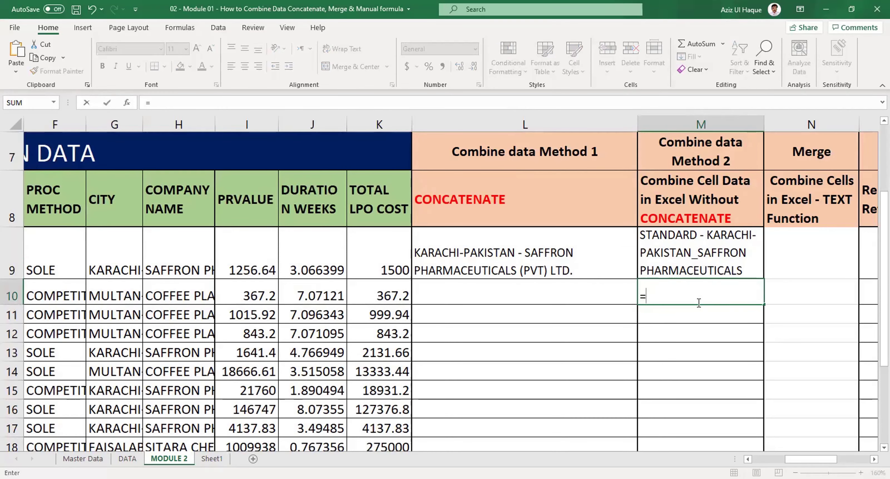
click(121, 297)
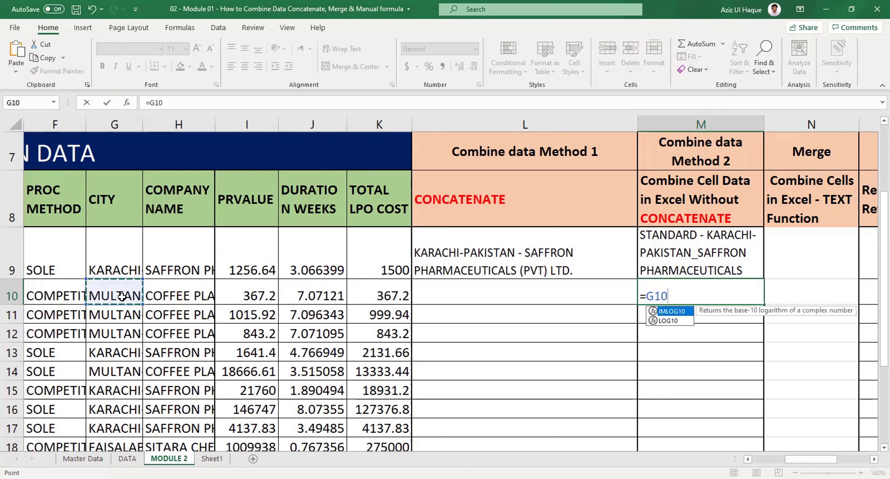
text(&)
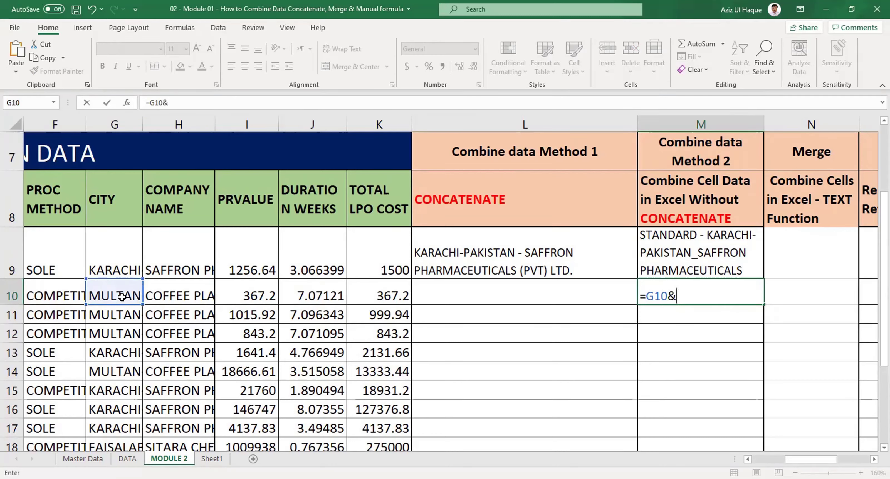
text(" -)
text("\7)
key(BackSpace)
key(BackSpace)
text(&)
click(176, 296)
key(Return)
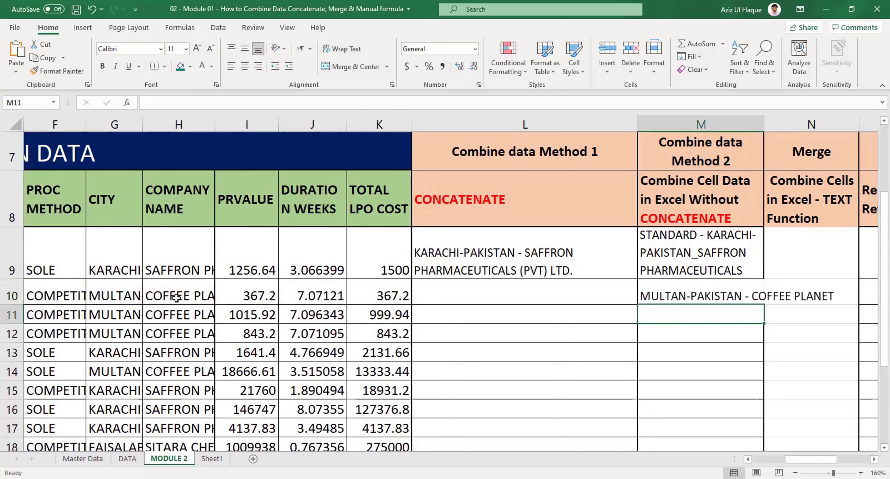
Extend the M10 formula with &"-"&I10 to append the PR value after the company name
click(697, 294)
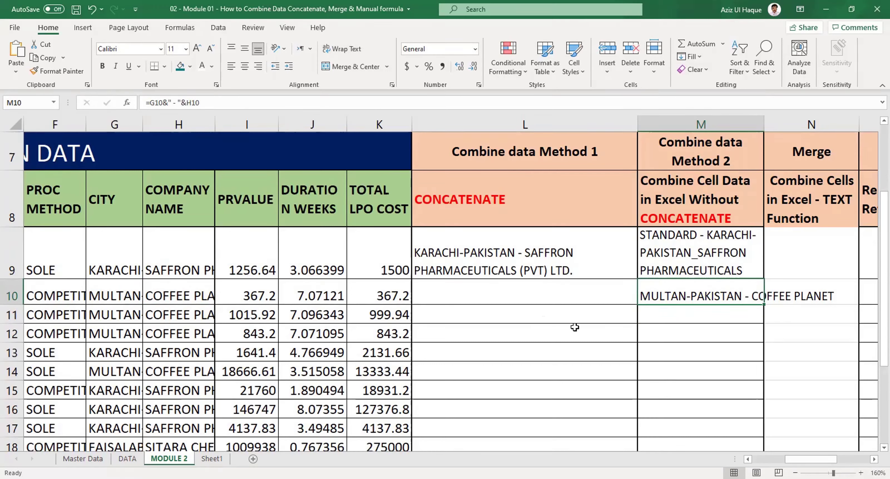
click(681, 264)
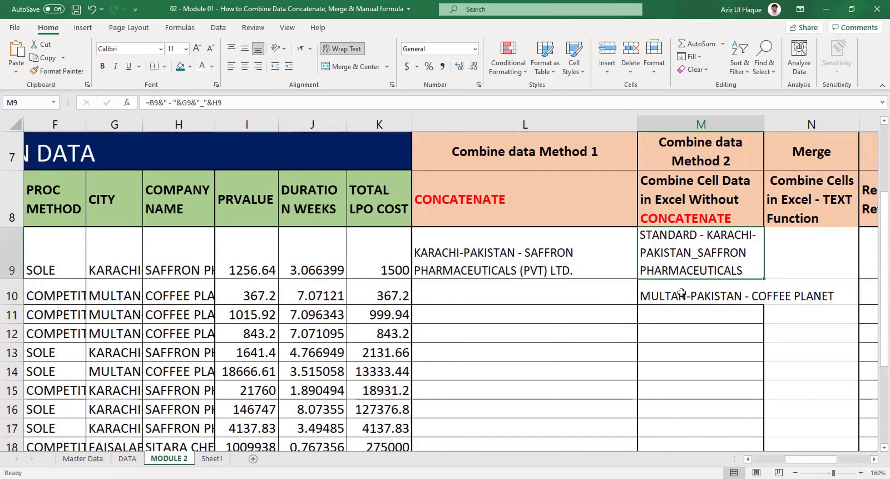
click(681, 293)
click(235, 102)
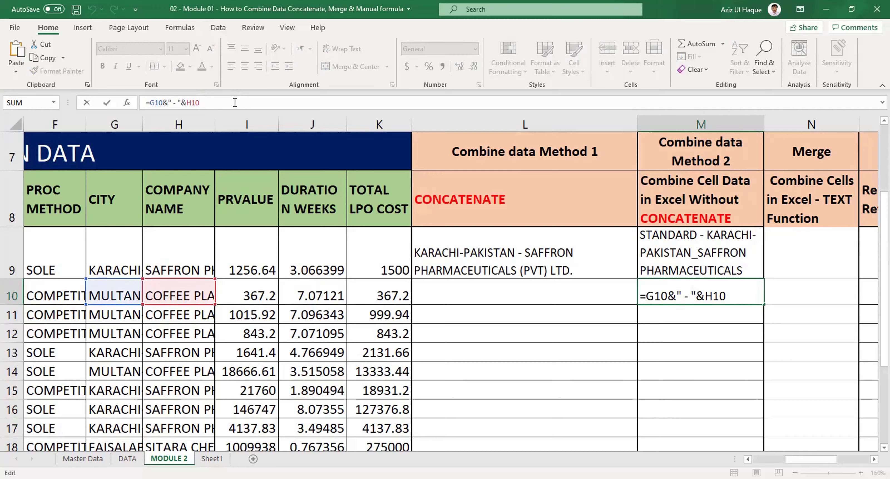
text(&")
text(-"&)
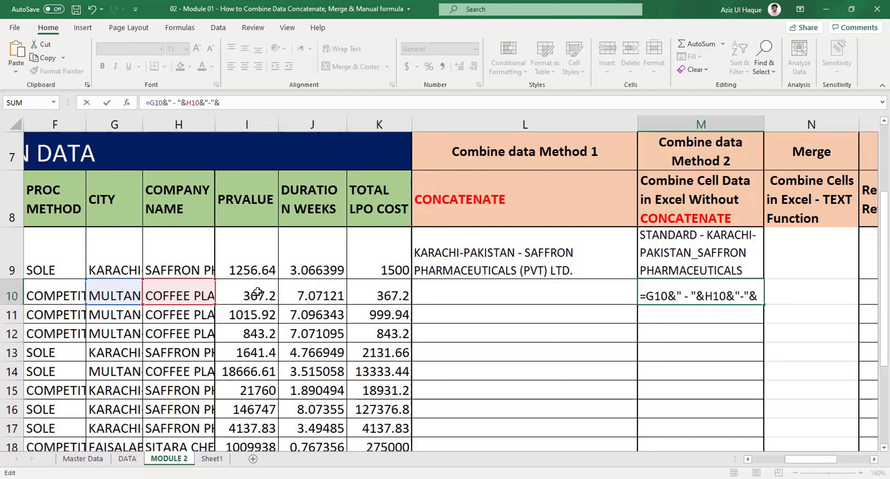
click(257, 291)
key(Return)
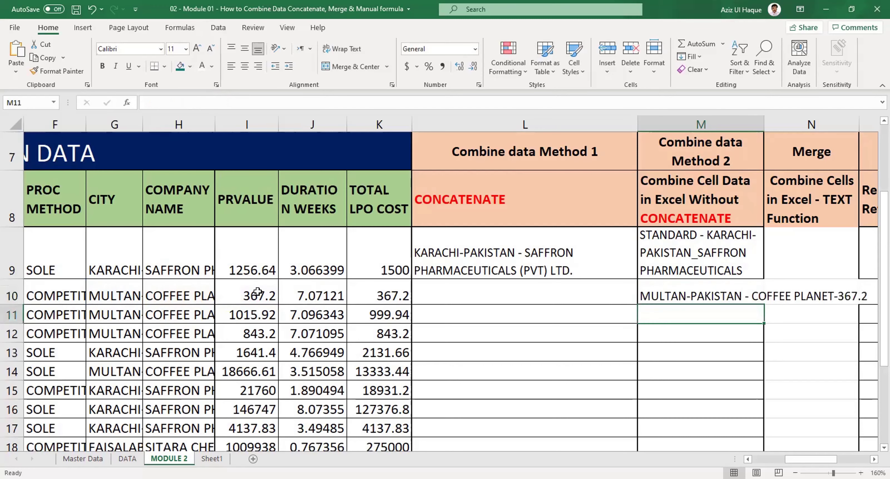
Add spaces around the second hyphen in M10 so the formula reads =G10&" - "&H10&" - "&I10
click(841, 297)
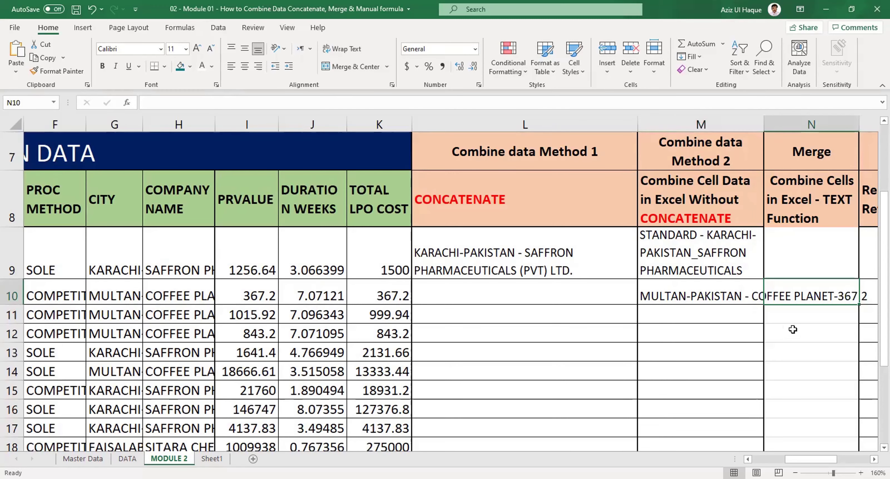
click(723, 299)
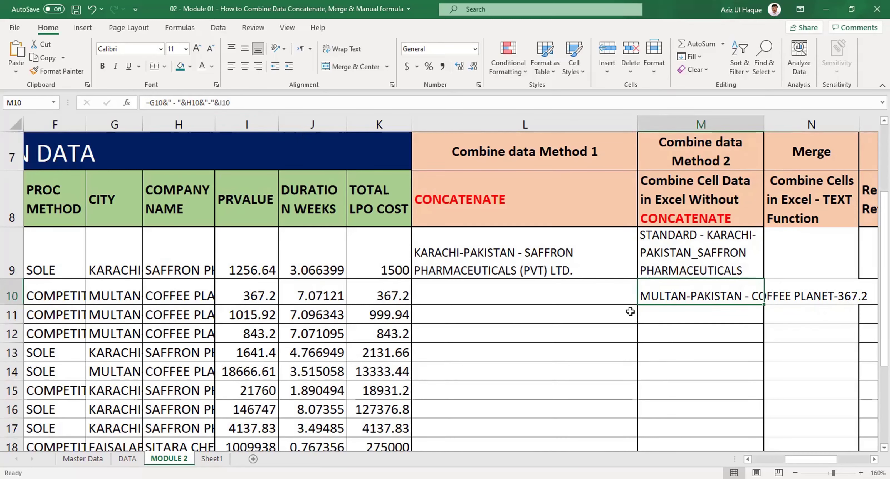
click(211, 102)
key(BackSpace)
text(-)
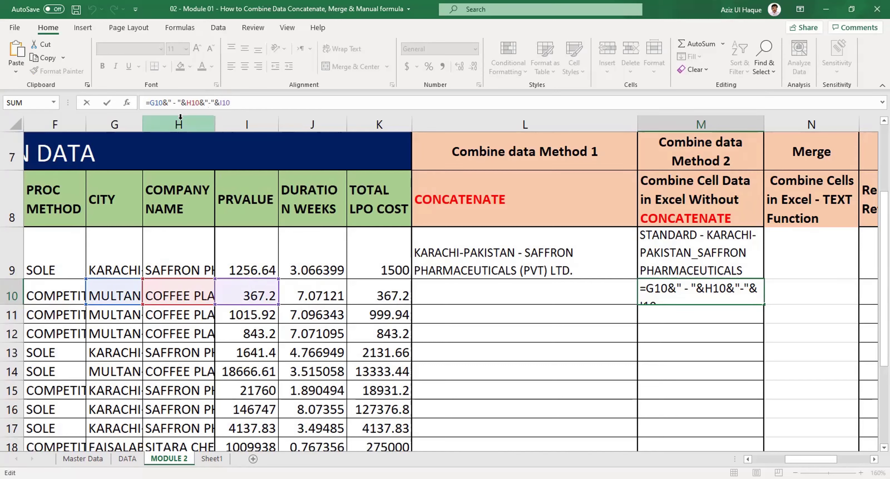
click(215, 103)
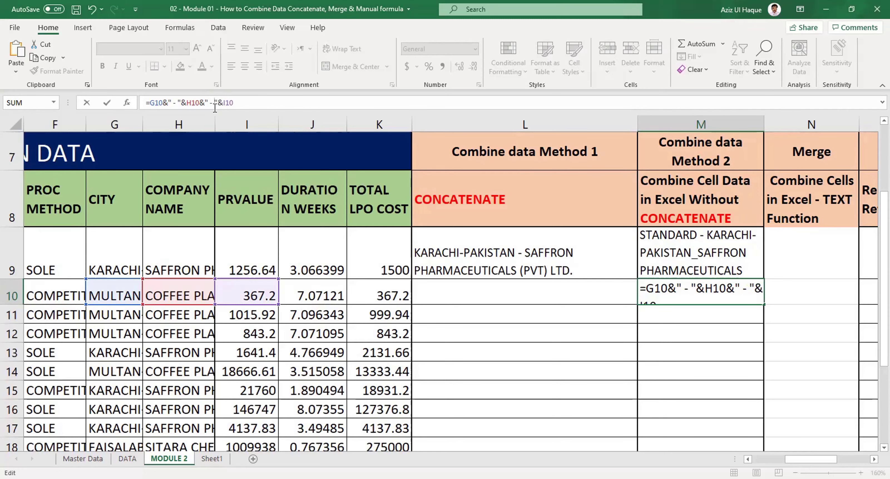
key(Return)
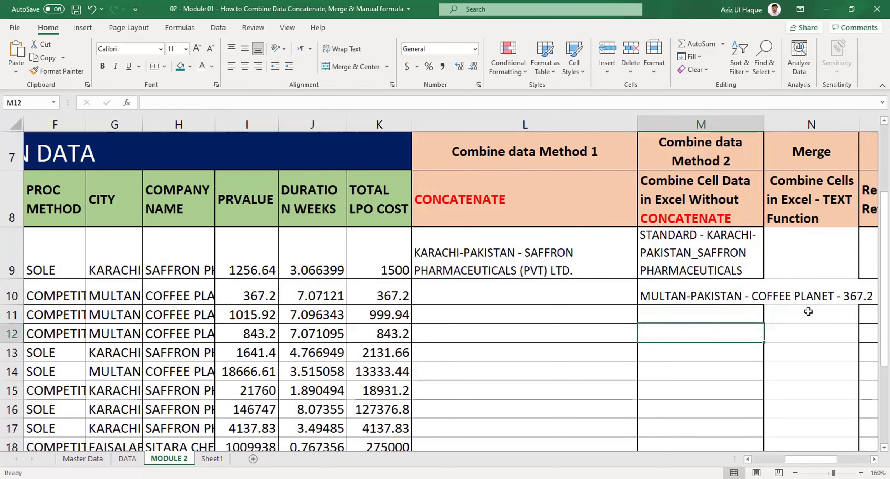
click(832, 293)
click(743, 298)
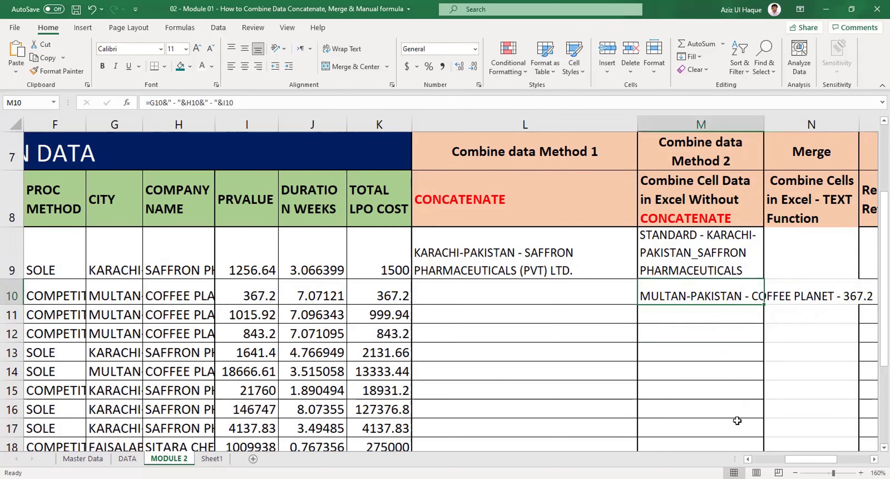
Unmerge the Referencing header that spans O7 and P7
scroll(660, 334, right, 4)
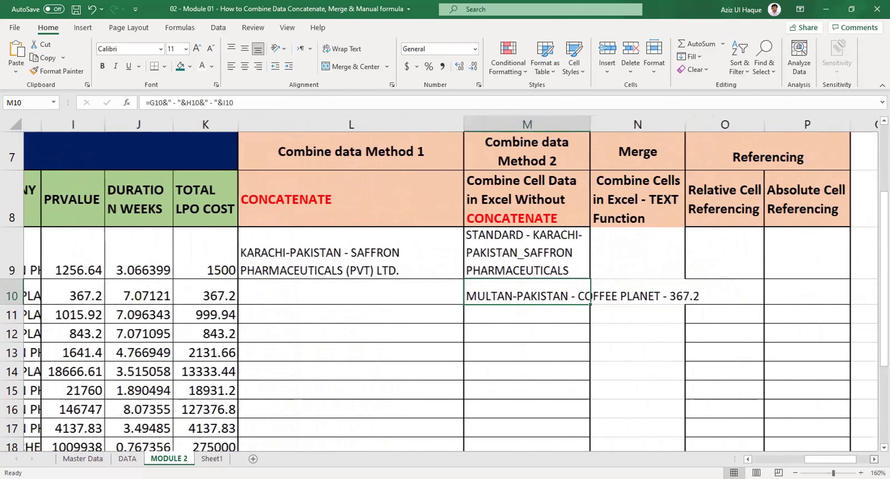
click(553, 242)
click(545, 204)
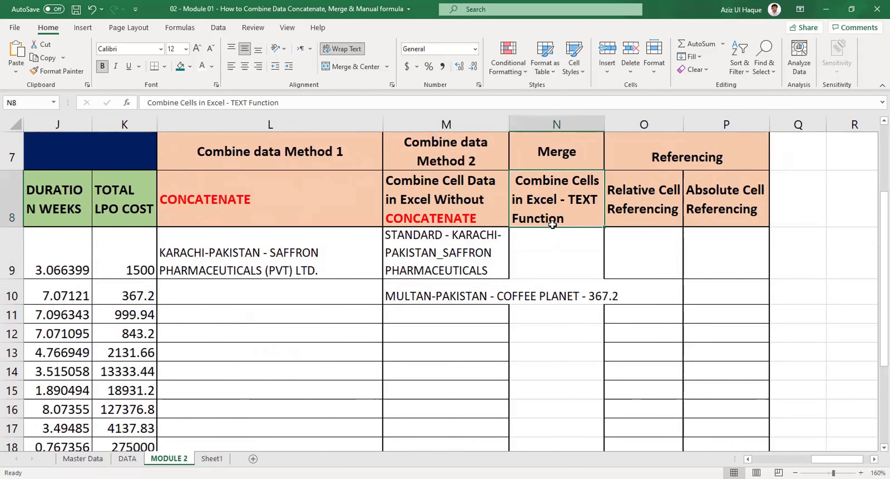
scroll(557, 230, up, 2)
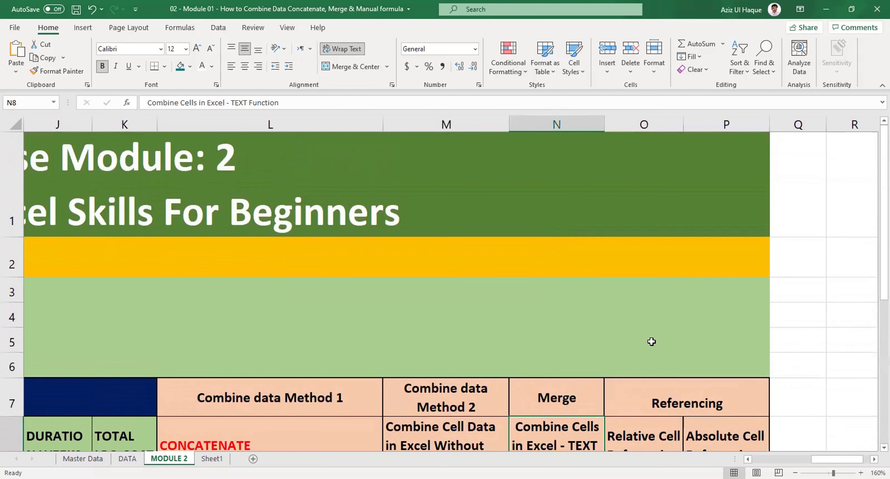
scroll(651, 342, down, 1)
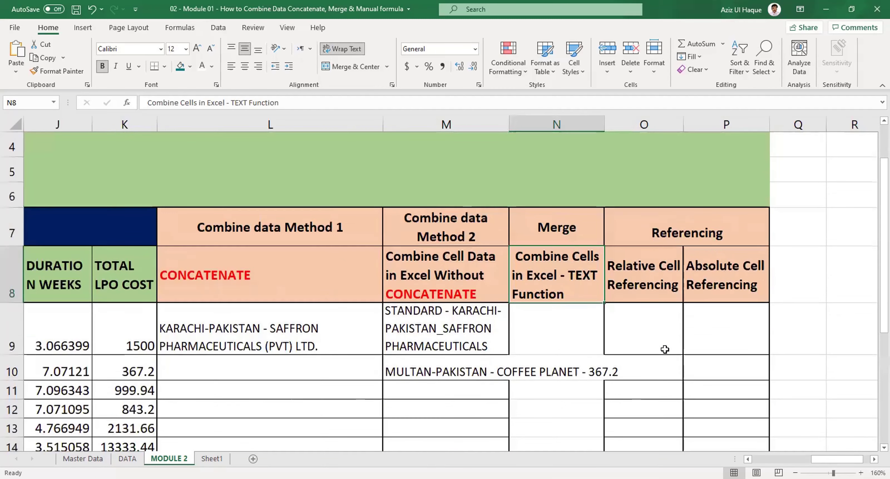
click(659, 284)
click(663, 233)
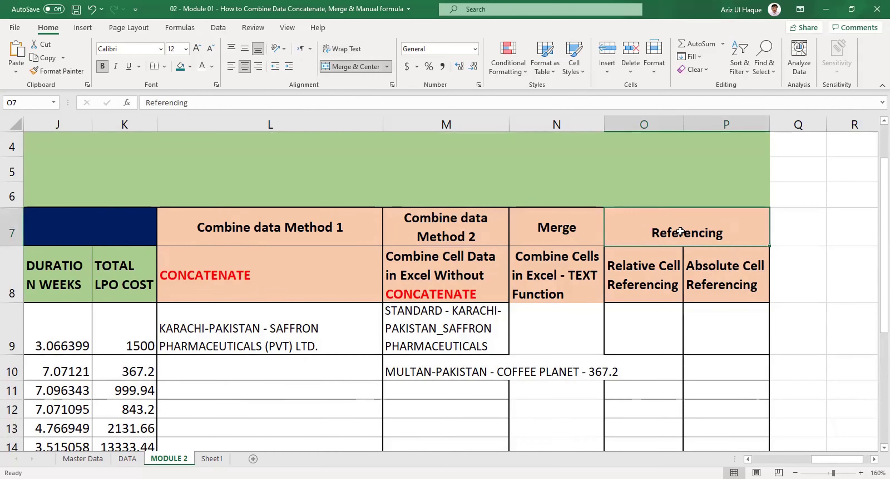
click(357, 67)
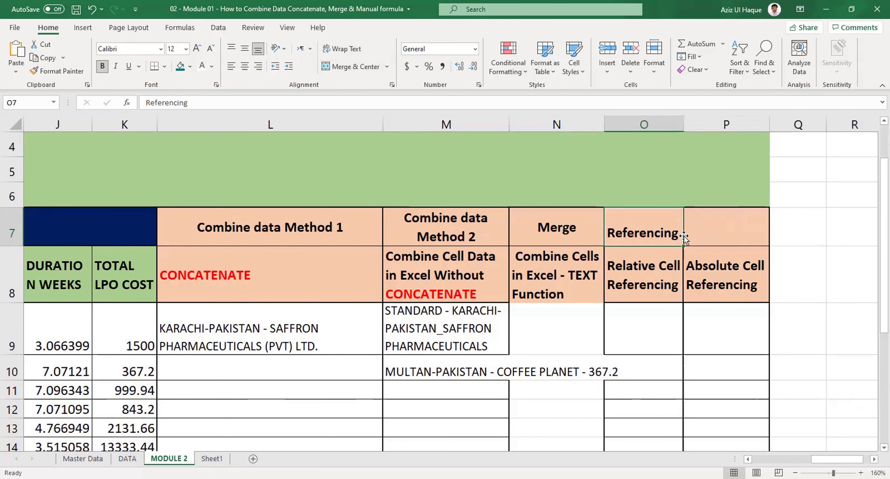
Copy the Merge header from N7 into P7, beside the Referencing header
click(594, 229)
key(ctrl+c)
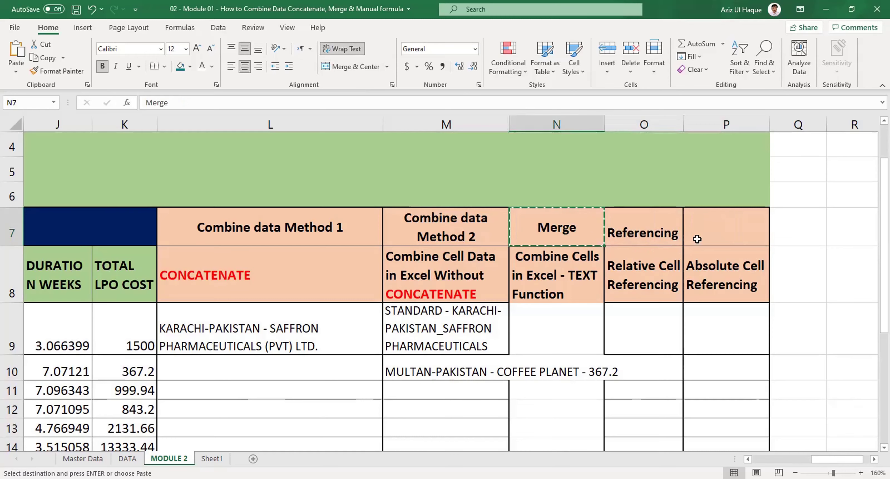
click(697, 239)
key(ctrl+v)
click(700, 261)
click(666, 242)
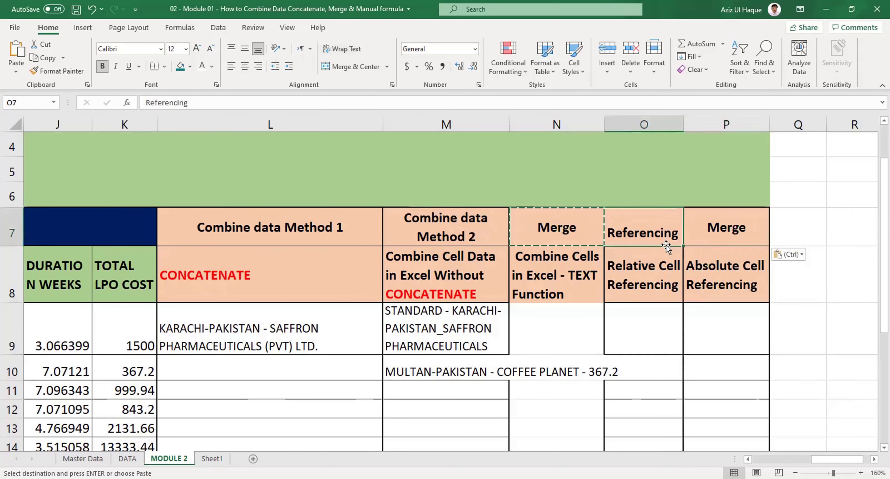
key(Escape)
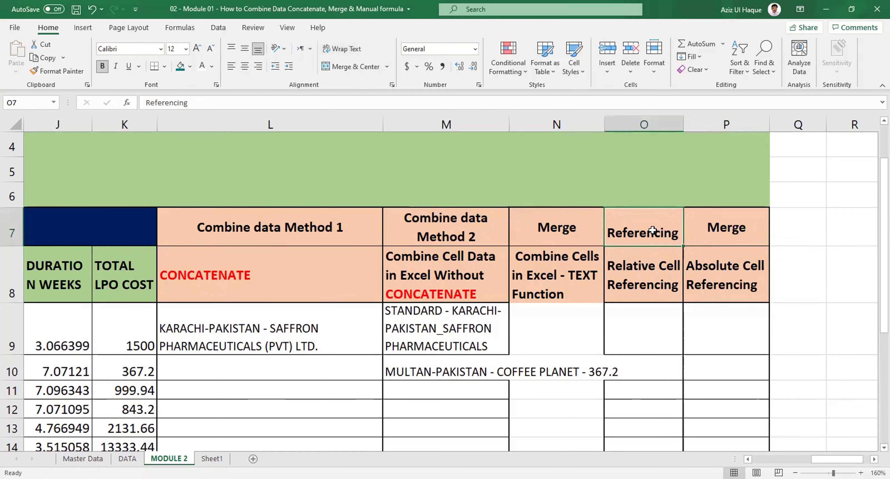
Wrap the text in O7, try Merge & Center on O7:P7 keeping only the upper-left value, and undo the merge
click(332, 57)
drag(645, 229, 703, 229)
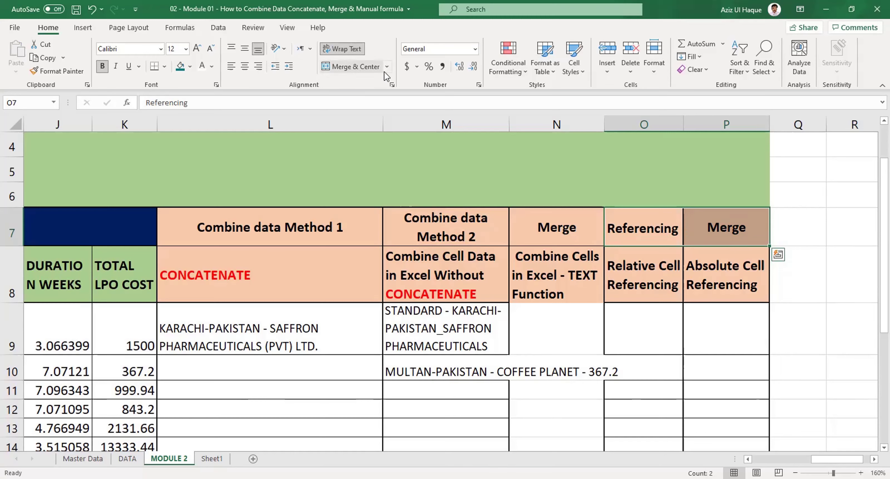
key(ctrl+q)
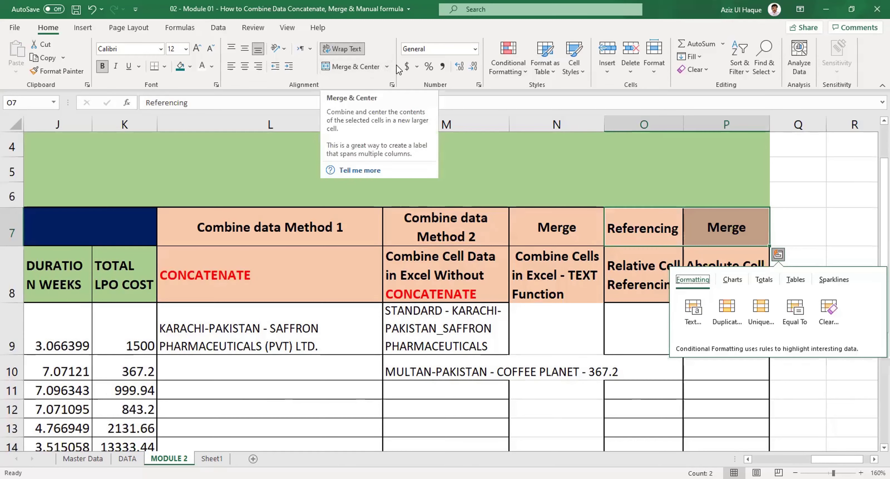
click(388, 66)
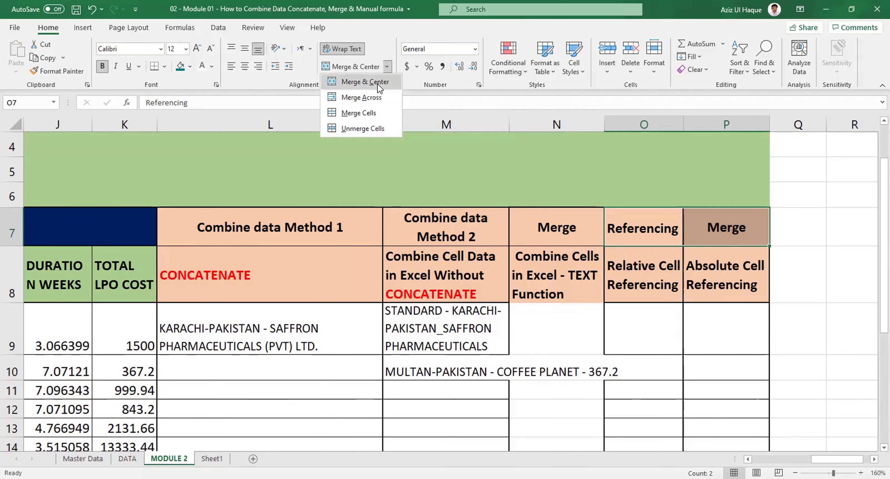
click(361, 68)
click(361, 67)
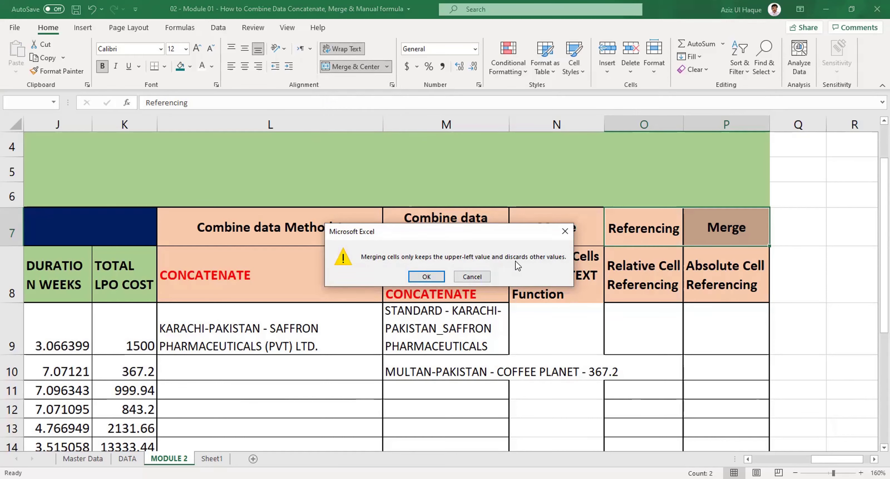
click(428, 276)
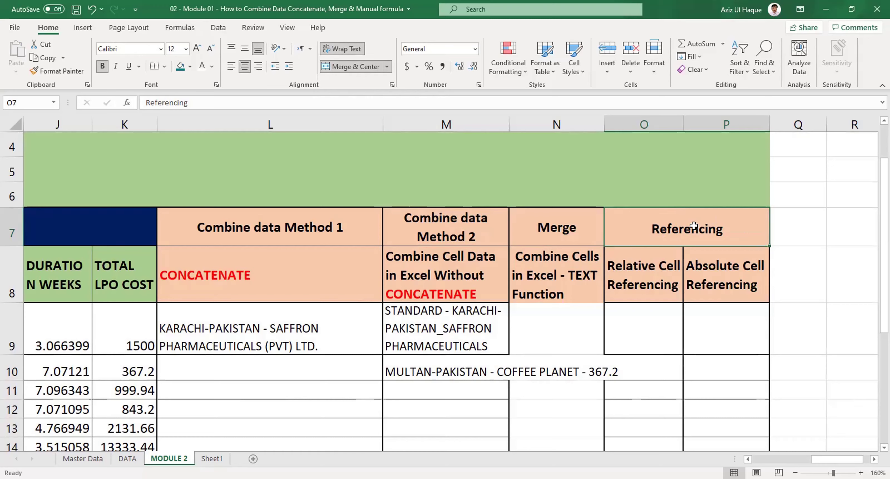
key(ctrl+z)
Try Merge Across on O7:P7, accepting that only the upper-left value is kept, and undo it
click(751, 223)
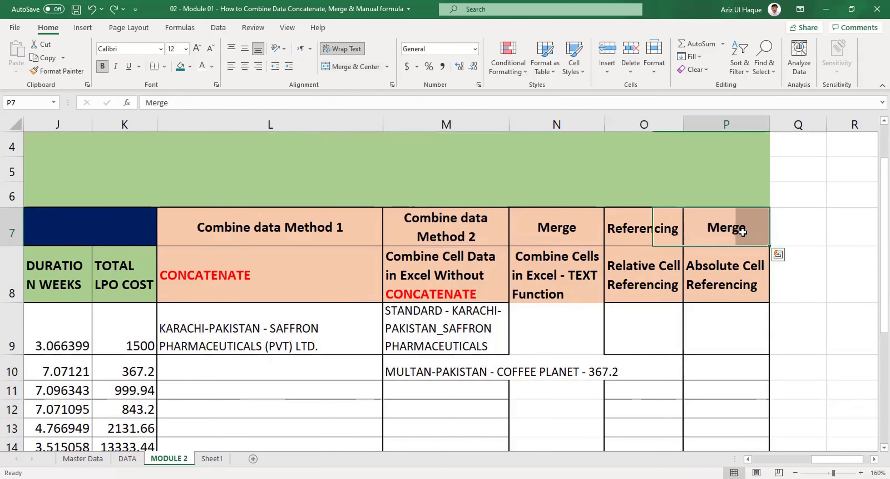
click(389, 68)
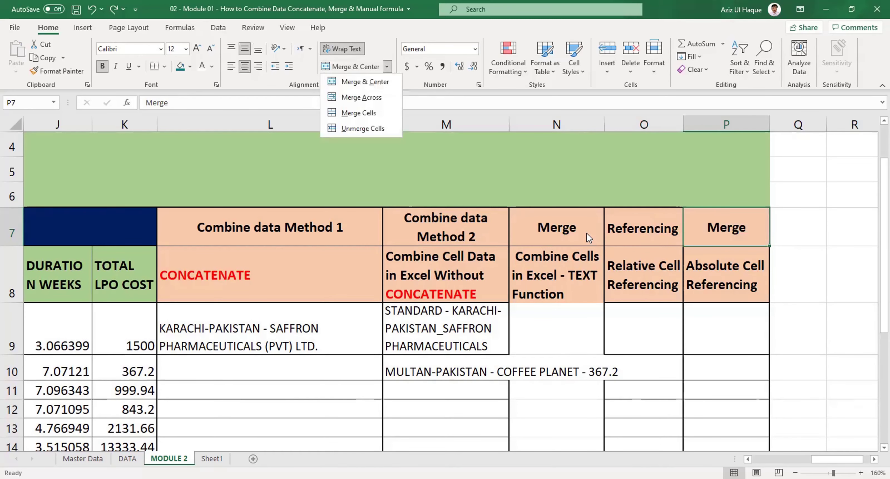
drag(678, 231, 698, 227)
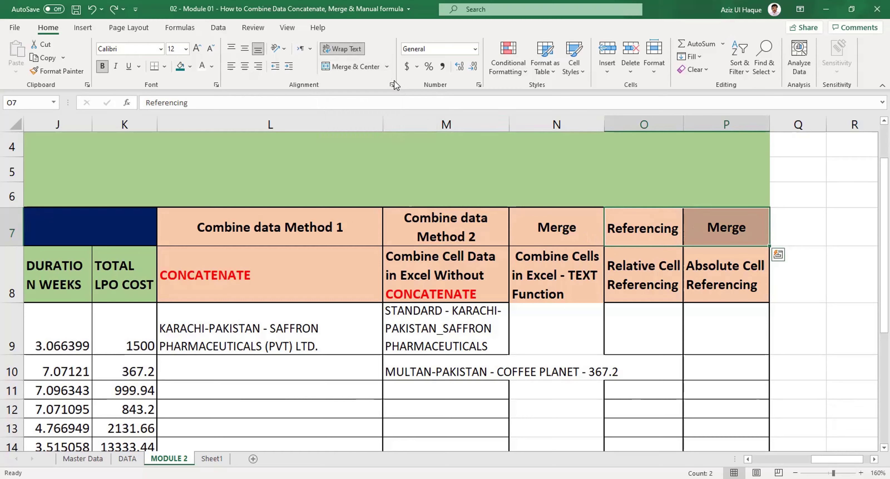
click(388, 67)
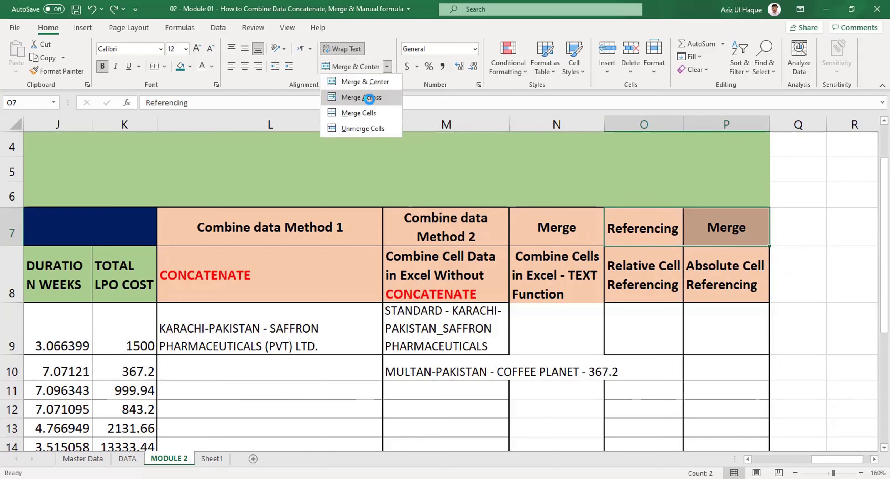
click(370, 98)
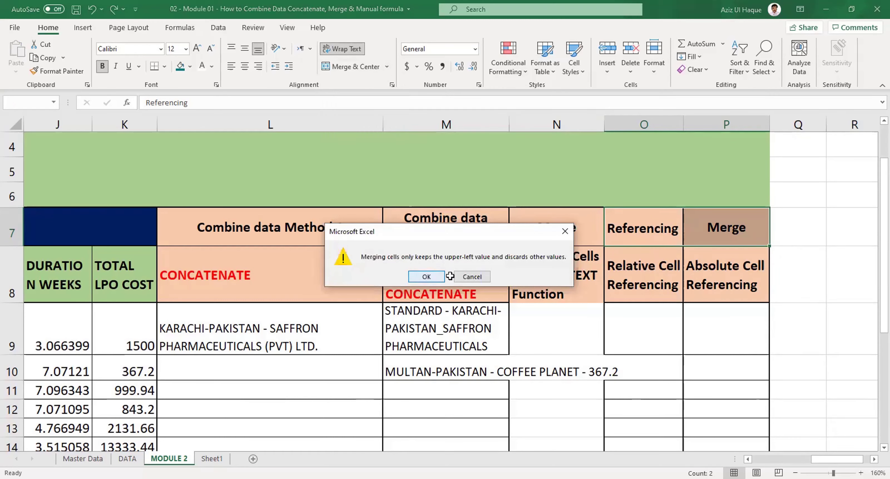
click(444, 276)
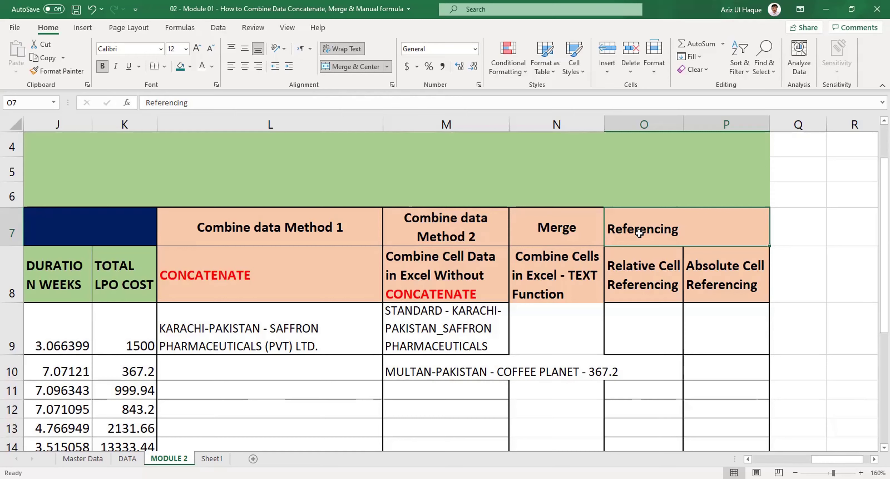
key(ctrl+z)
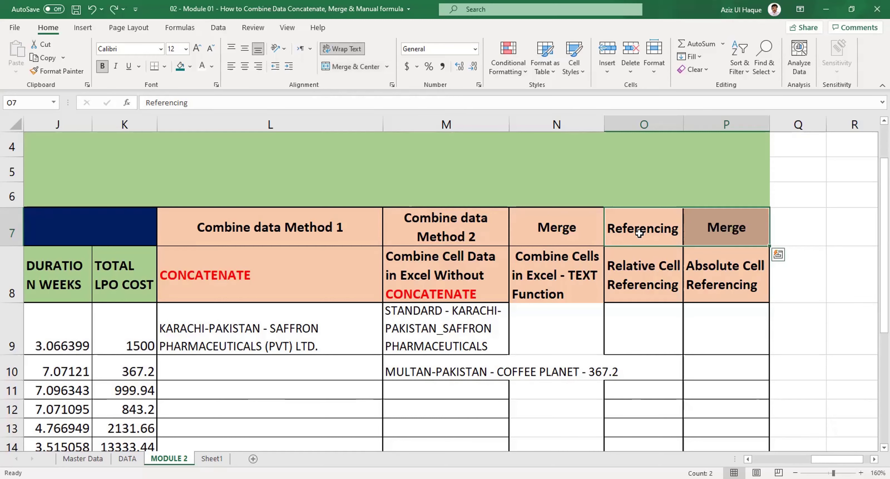
Try the Merge Cells option on O7:P7 and undo it together with the text wrapping in O7
click(388, 66)
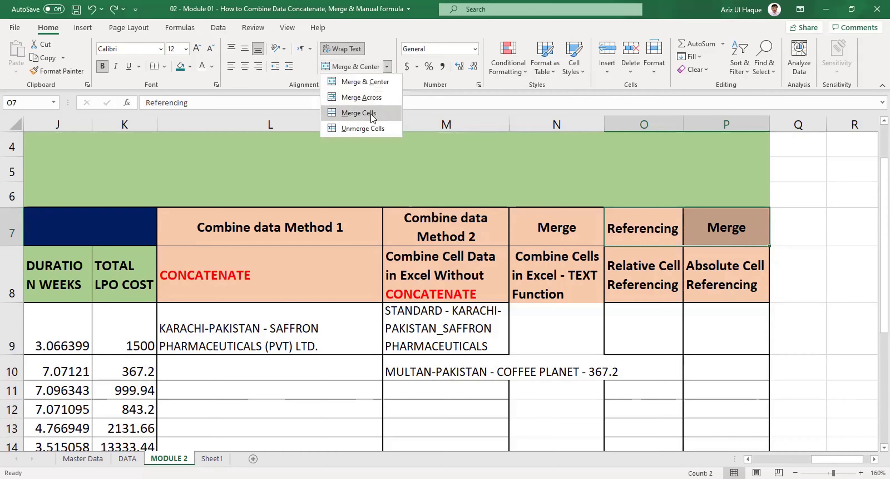
key(Return)
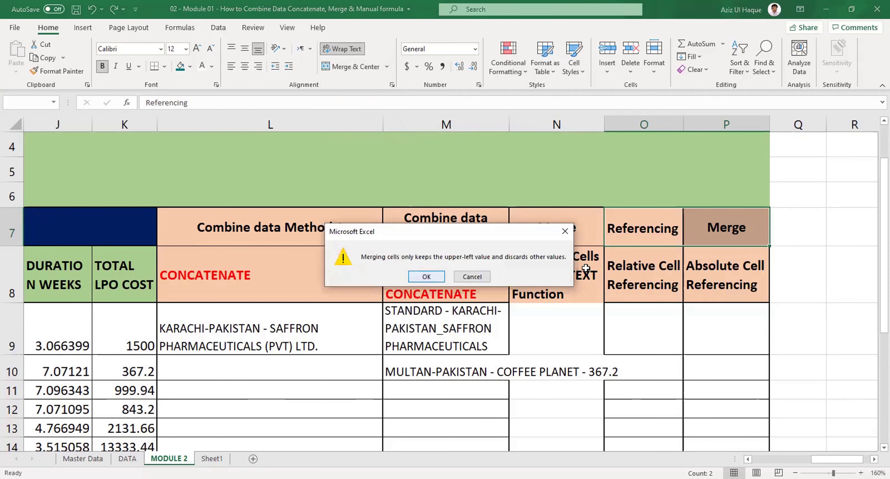
key(Return)
click(663, 265)
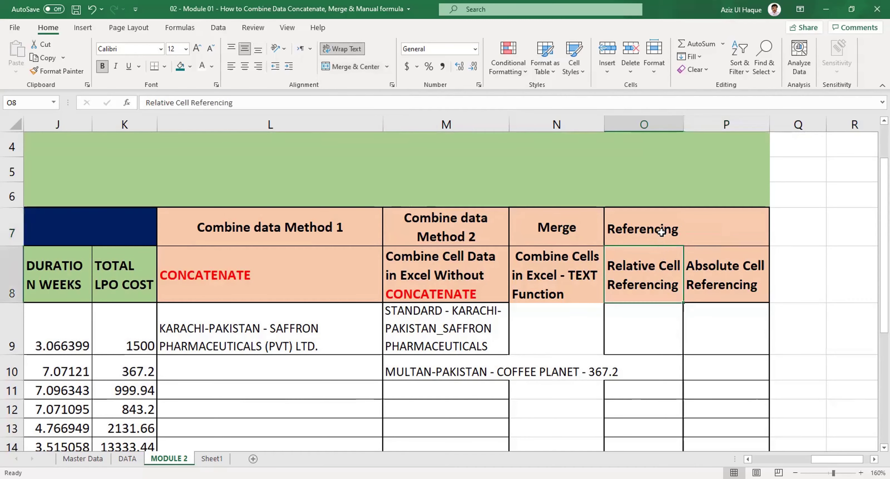
click(660, 233)
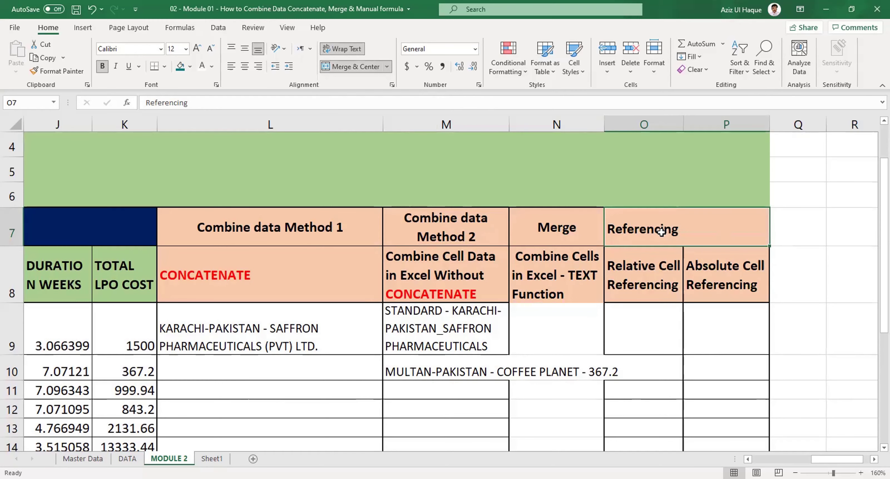
key(ctrl+z)
Apply Merge & Center to O7:P7, keeping only the upper-left Referencing value
drag(661, 232, 694, 227)
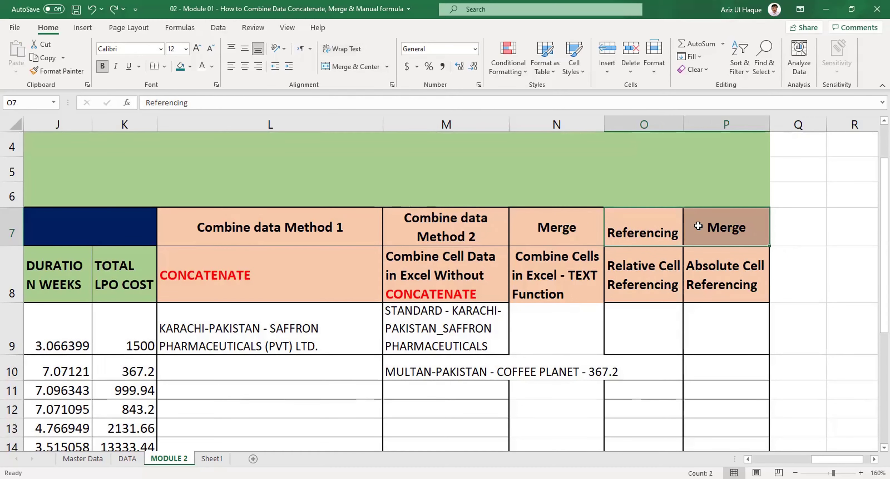
click(358, 69)
click(417, 279)
click(610, 266)
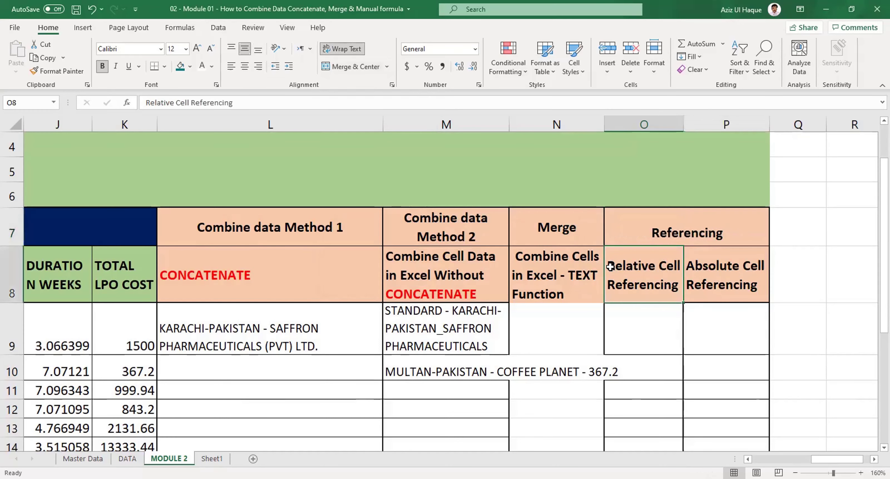
Align the header text in L7:P8 to the left and top of the cells
click(334, 264)
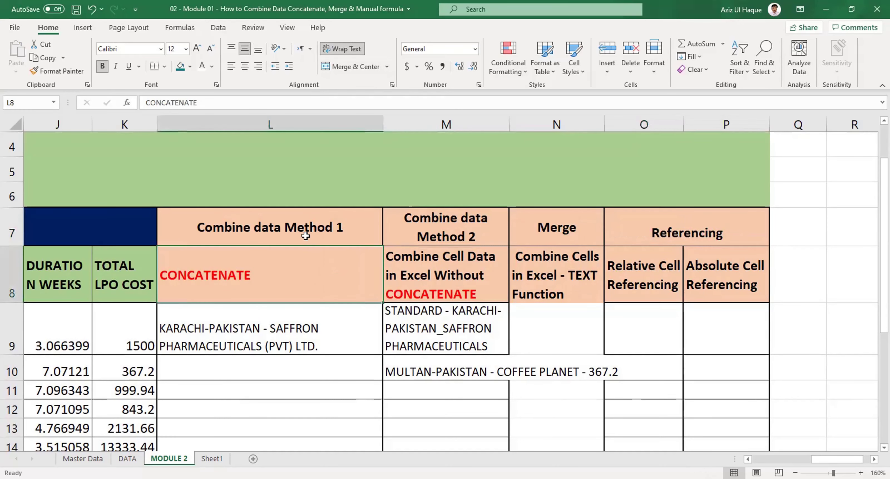
drag(302, 230, 662, 255)
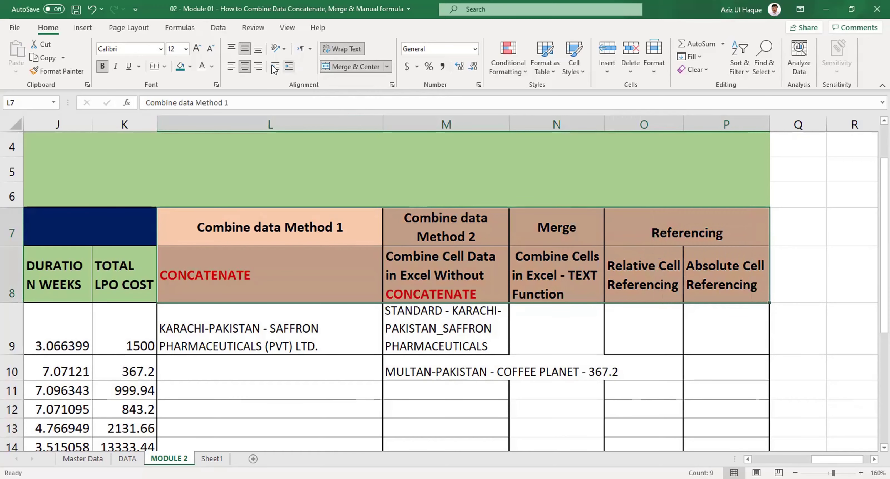
click(232, 66)
click(231, 48)
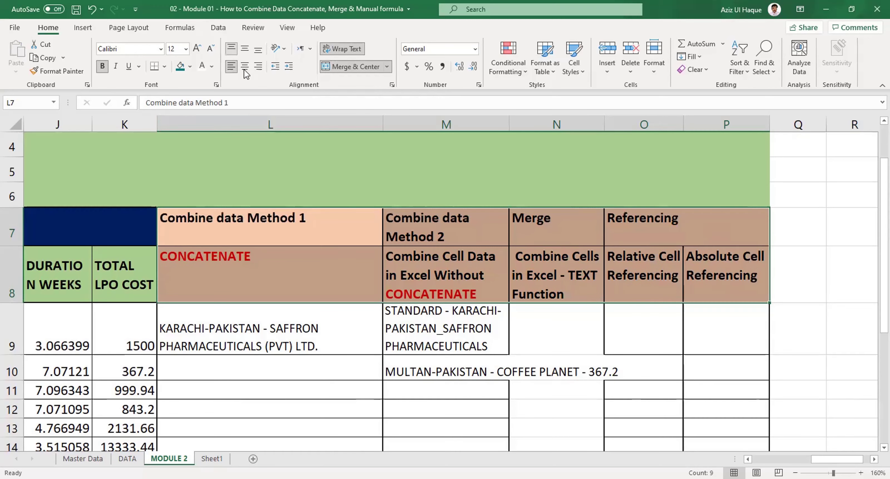
click(338, 257)
key(Right)
key(Right)
key(Right)
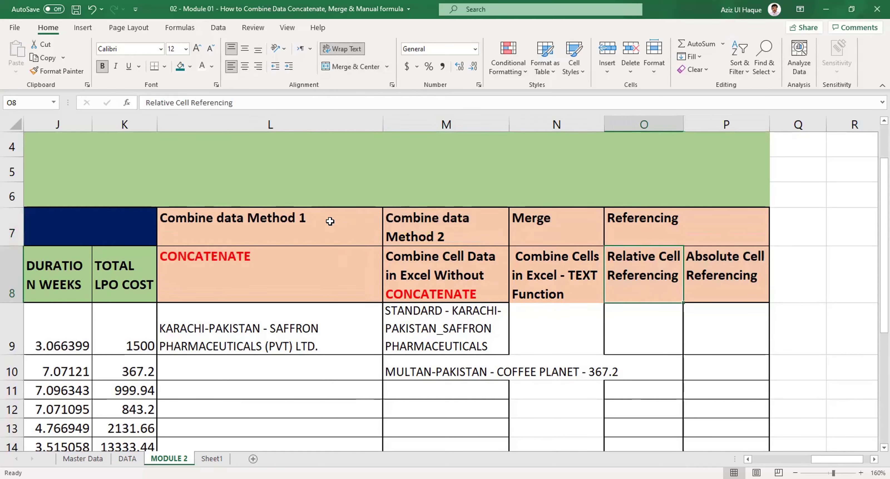
Center the header text in L7:P8 horizontally and middle-align it vertically
drag(329, 222, 668, 256)
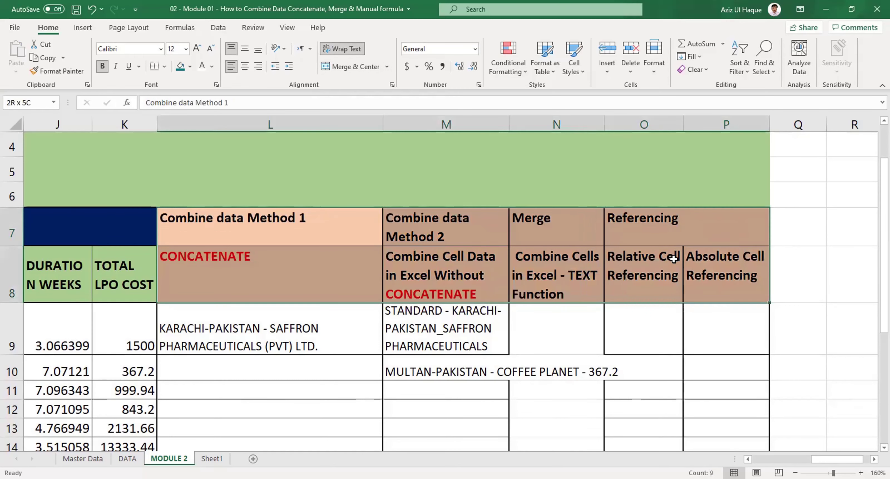
click(245, 67)
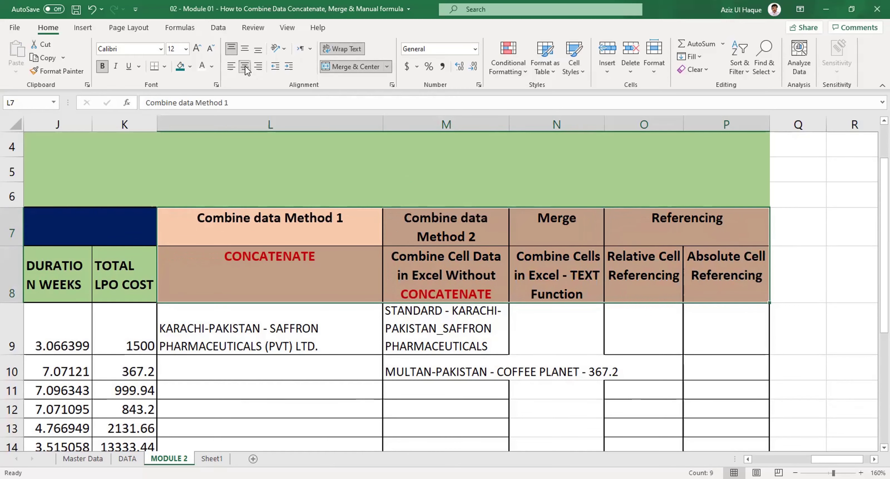
click(244, 48)
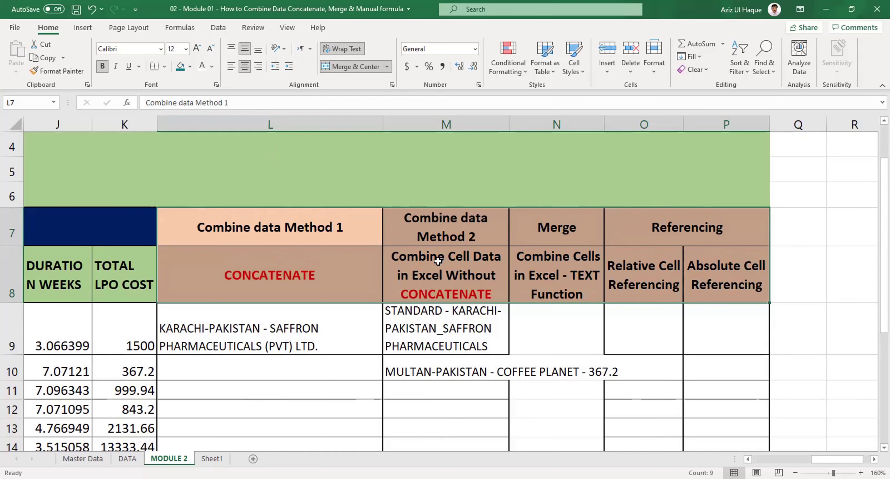
click(584, 272)
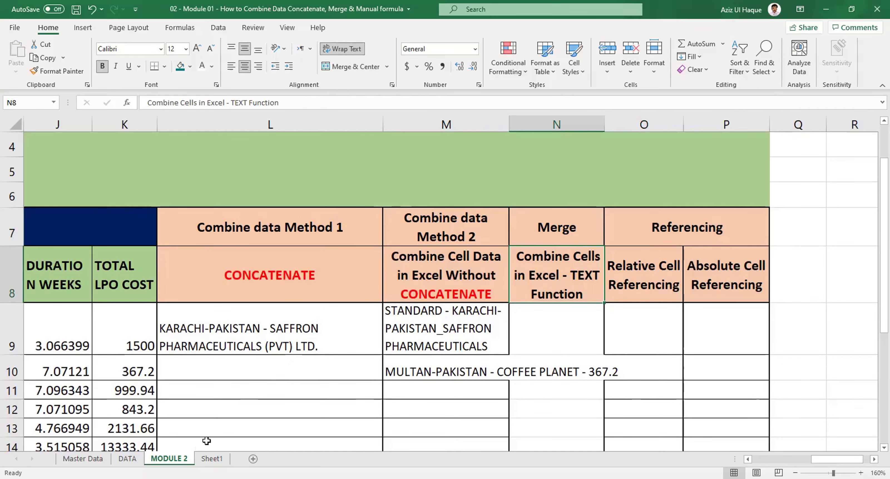
Review the video's topic list on Sheet1, from Using formula Concatenate to Import Data
click(212, 458)
click(138, 297)
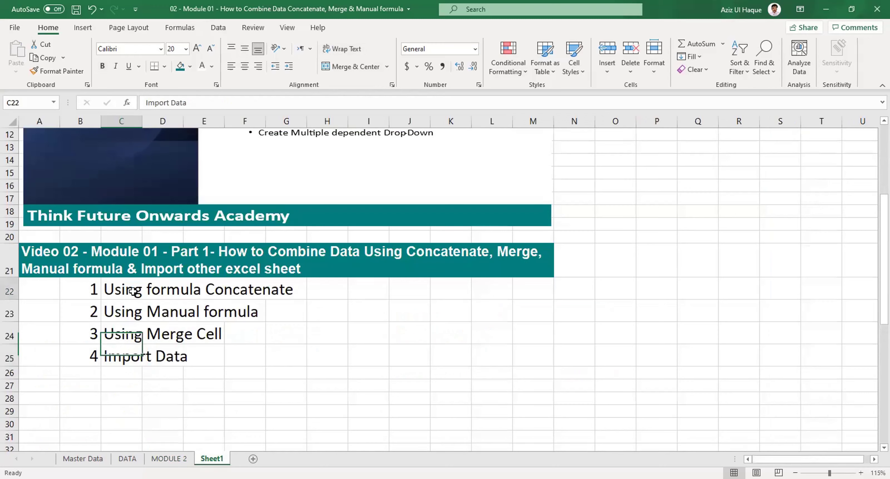
click(126, 311)
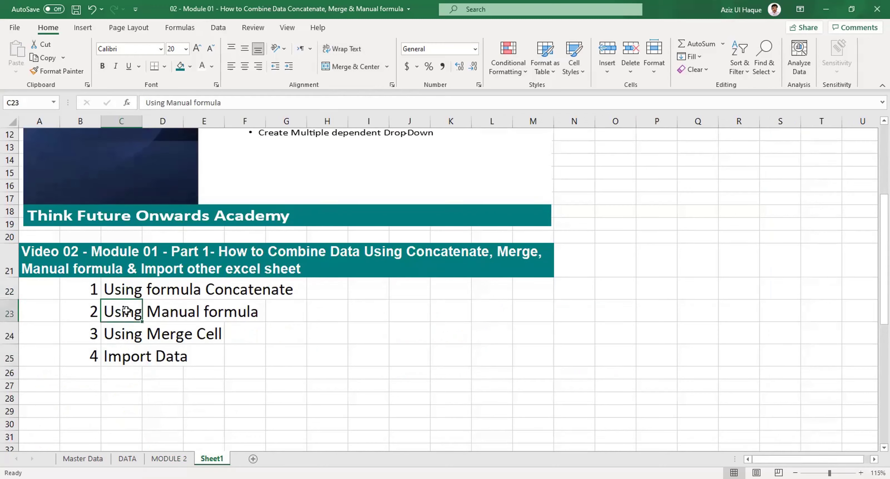
click(123, 333)
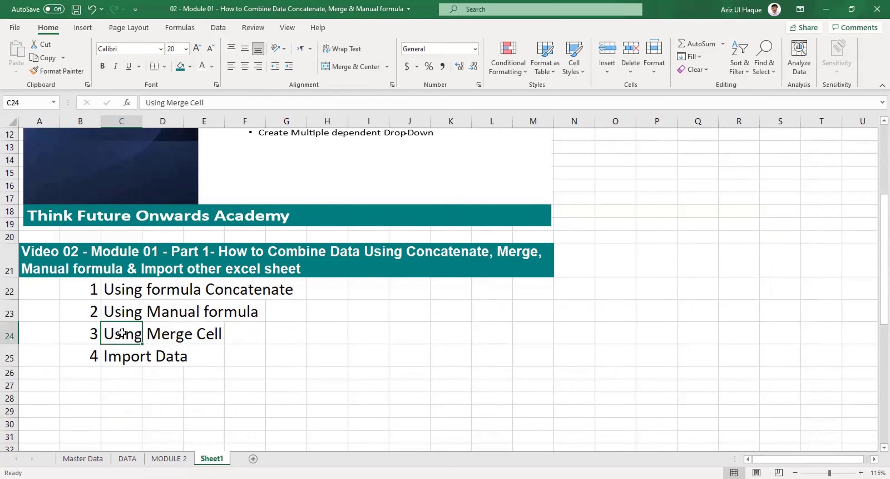
click(124, 358)
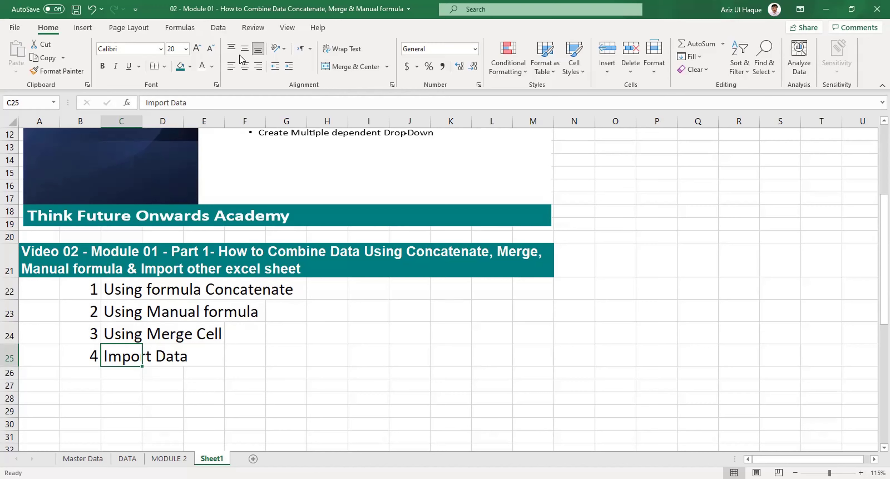
Import the DATA sheet from the workbook Think Future Onwards Academy - Course 01 - Basic Information About Microsoft Excel v1 and load it
click(219, 28)
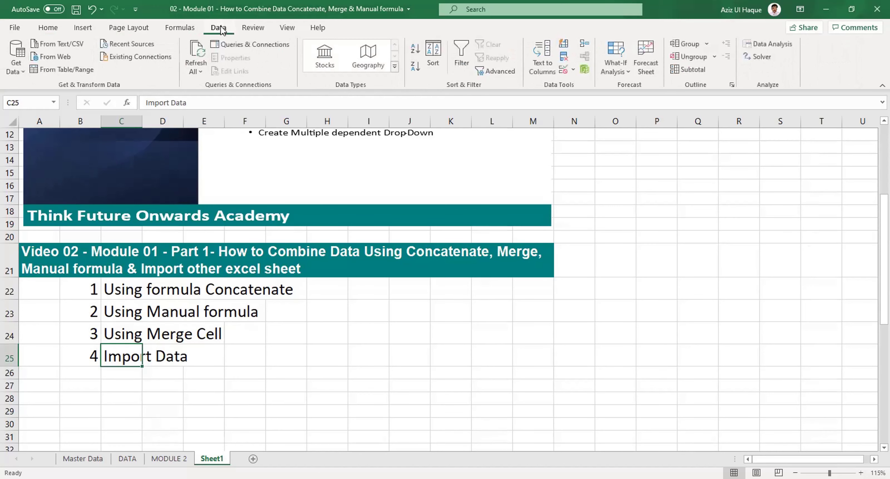
click(16, 57)
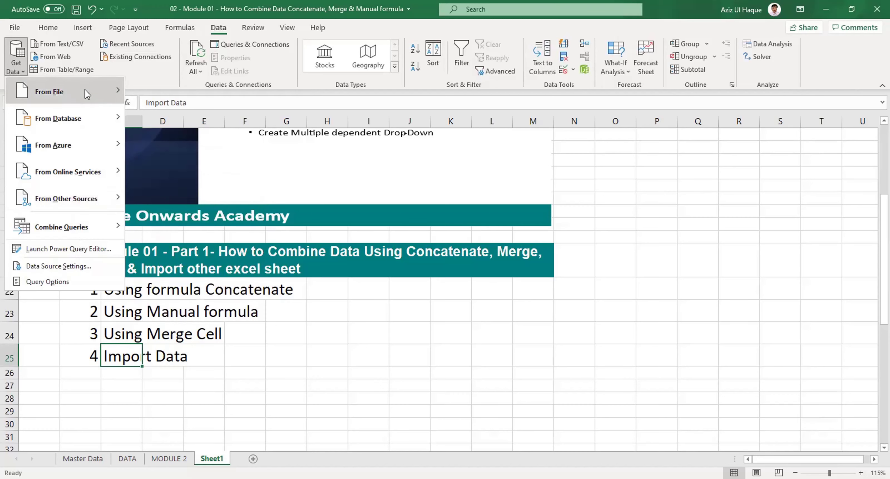
mouse_move(86, 89)
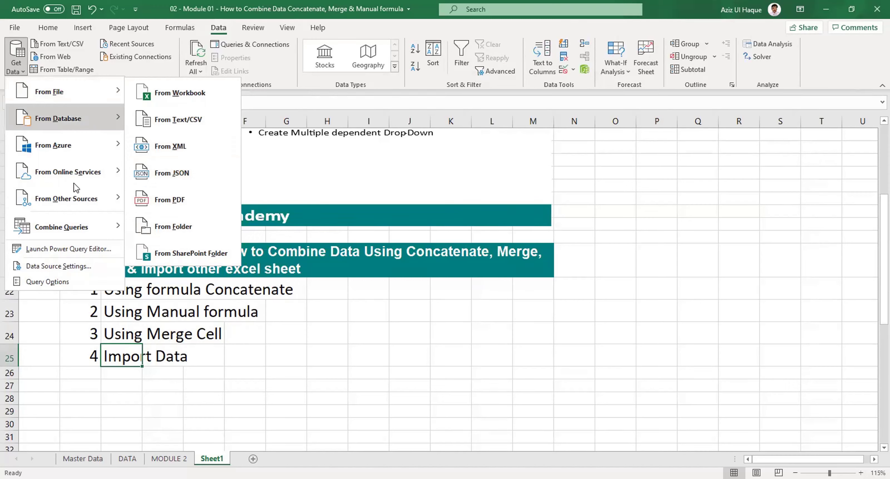
mouse_move(76, 199)
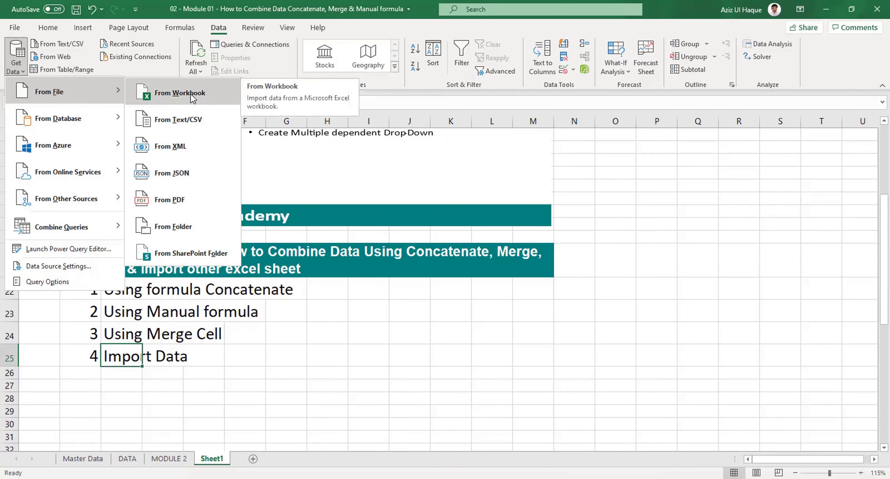
click(190, 94)
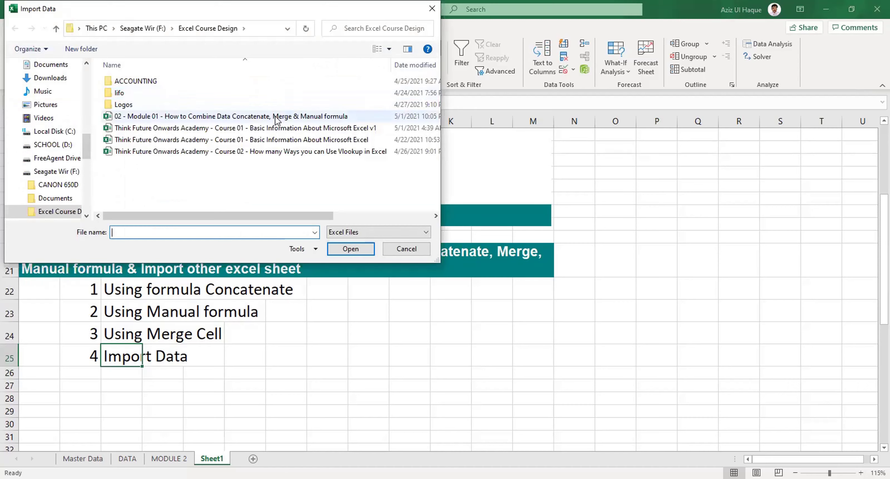
click(274, 130)
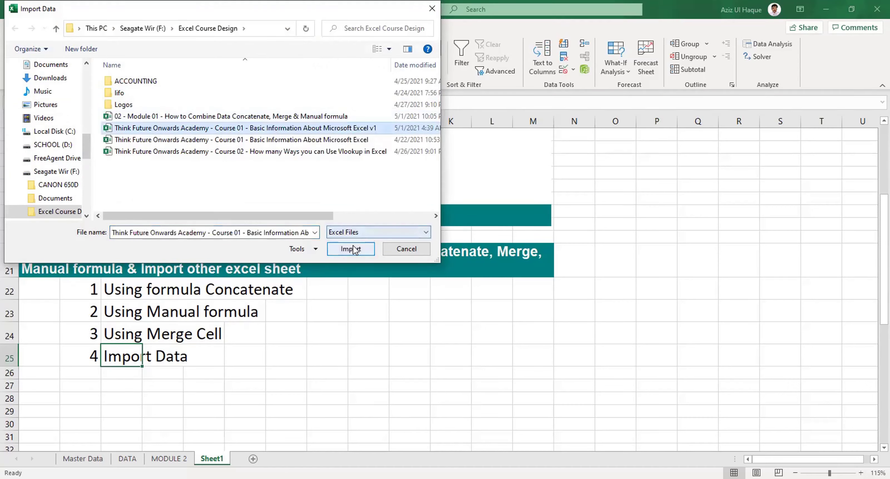
click(352, 250)
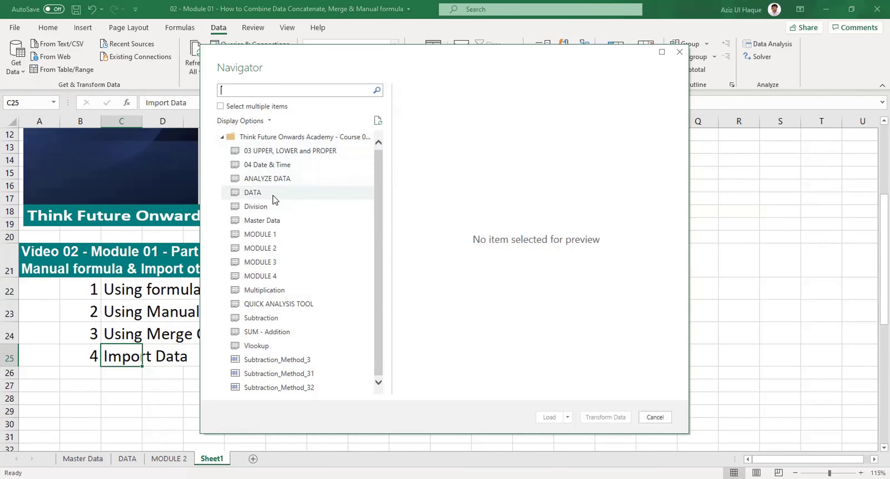
click(256, 191)
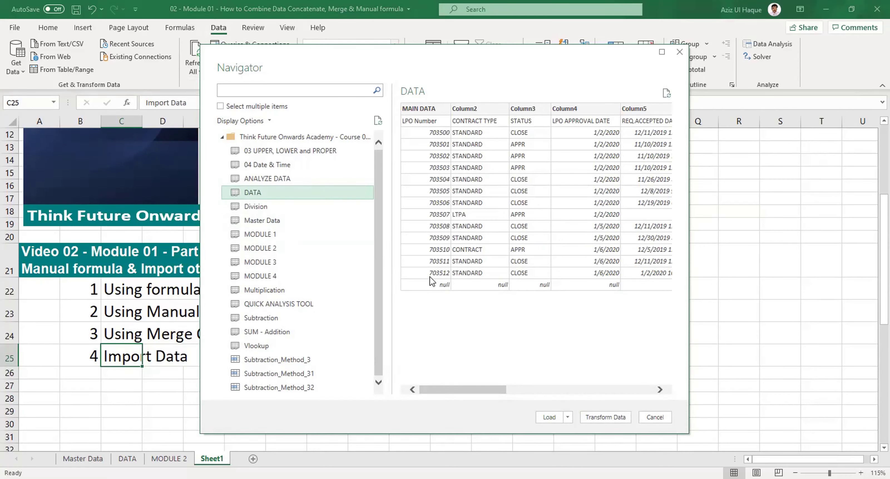
click(554, 415)
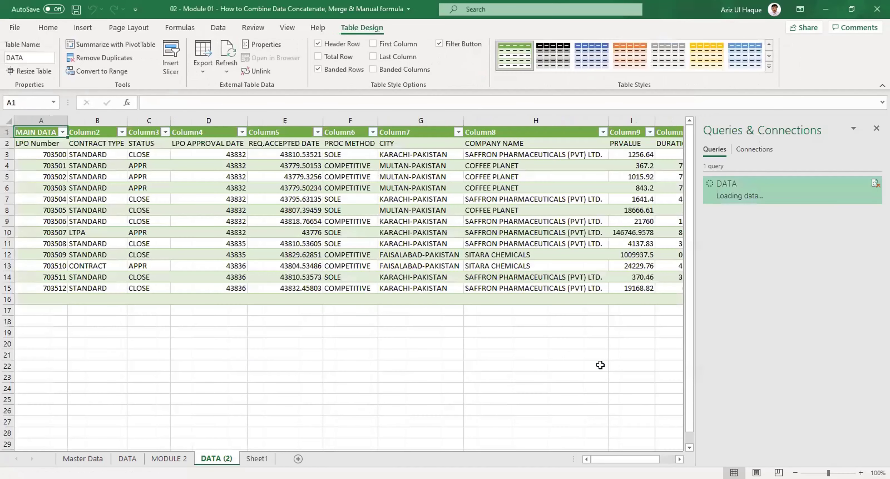
Examine the imported table on the DATA (2) sheet, including its LPO number, contract type, accepted date and city columns
click(306, 203)
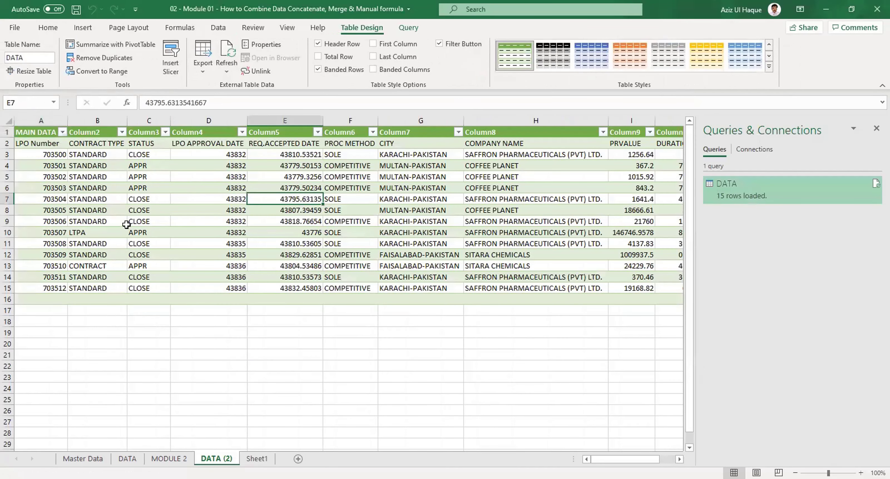
click(54, 165)
click(51, 154)
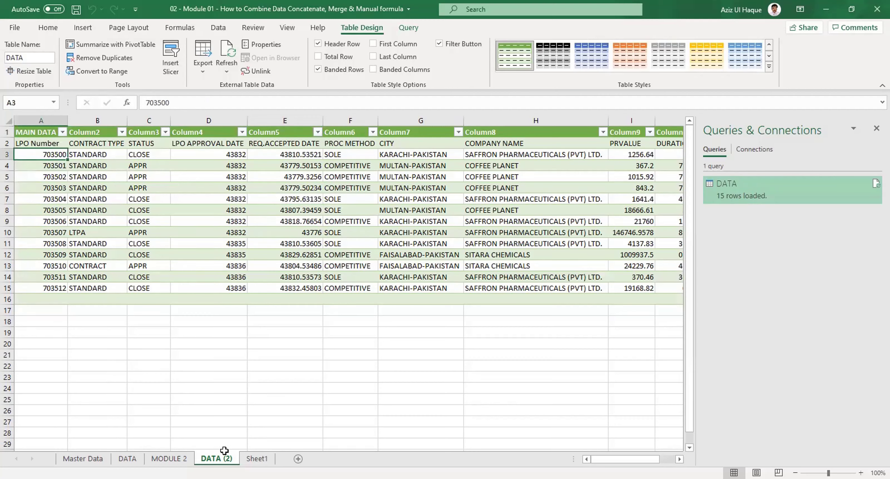
click(112, 187)
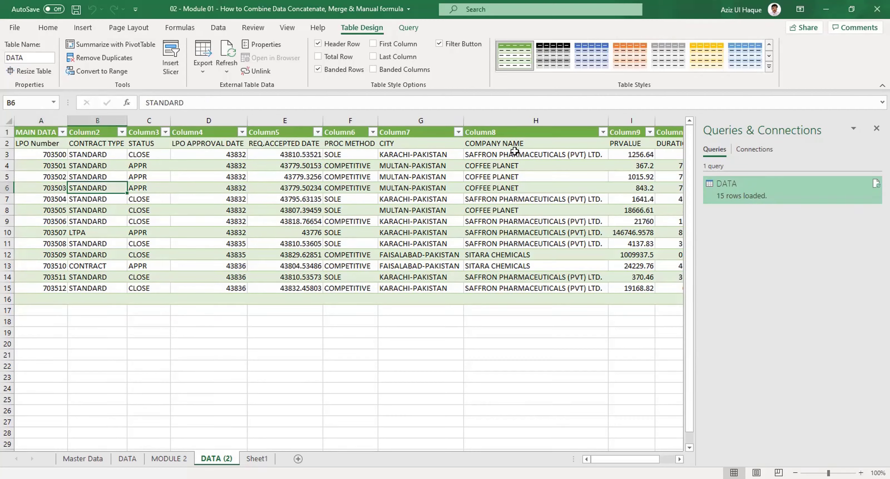
click(416, 163)
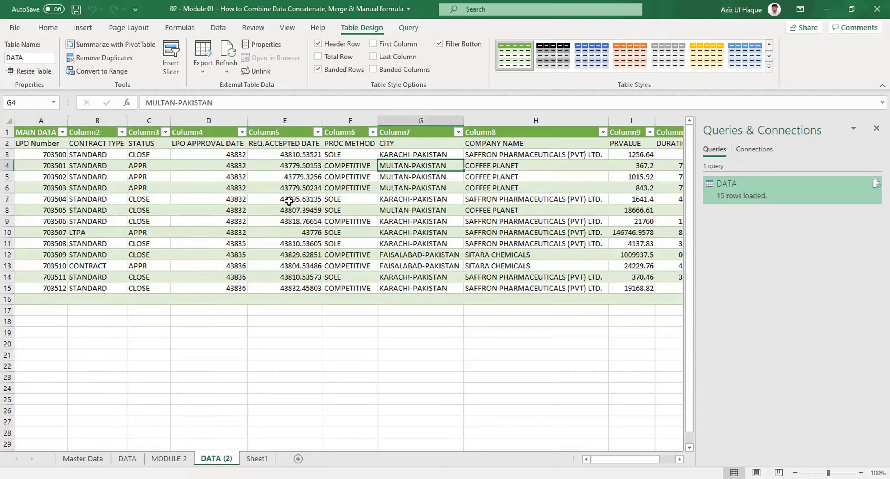